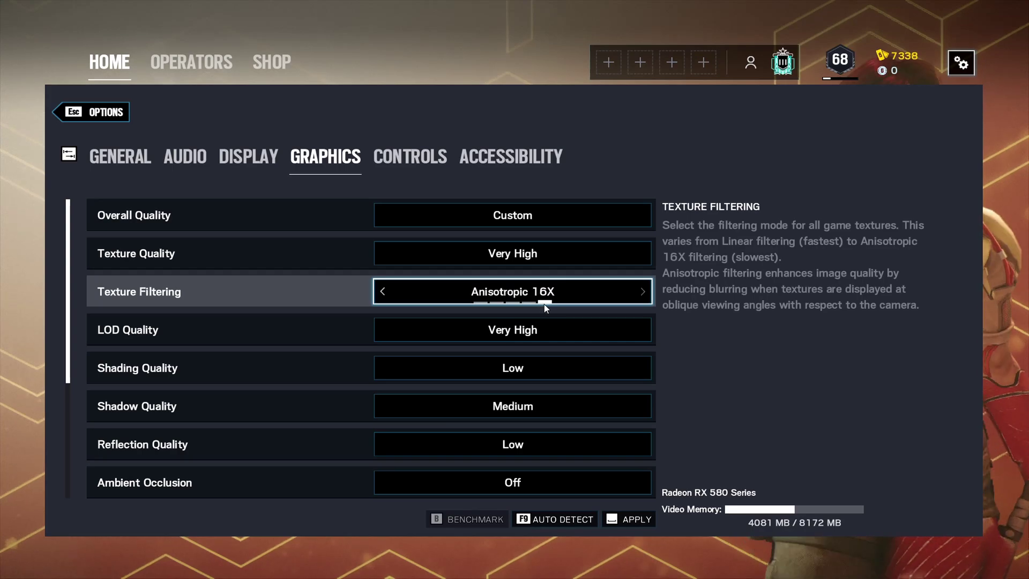
Set the game's LOD Quality to Ultra and Shading Quality to Low.
click(642, 329)
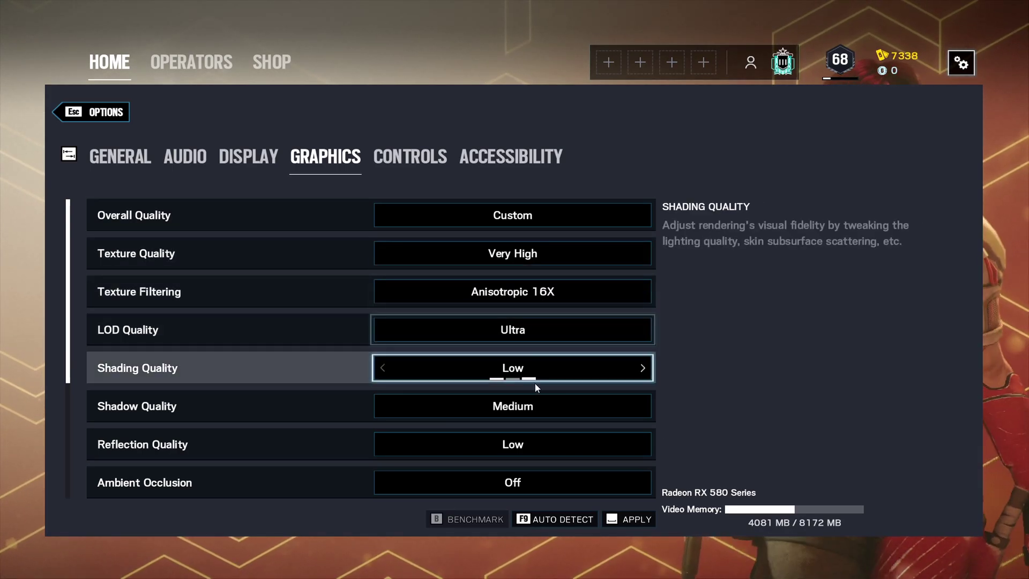
scroll(530, 471, down, 3)
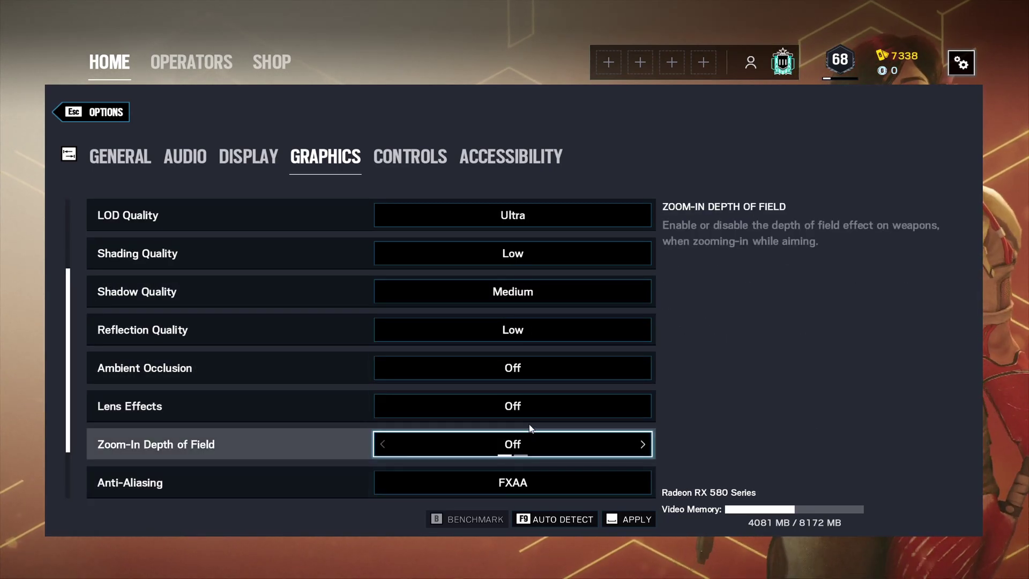
scroll(529, 396, up, 2)
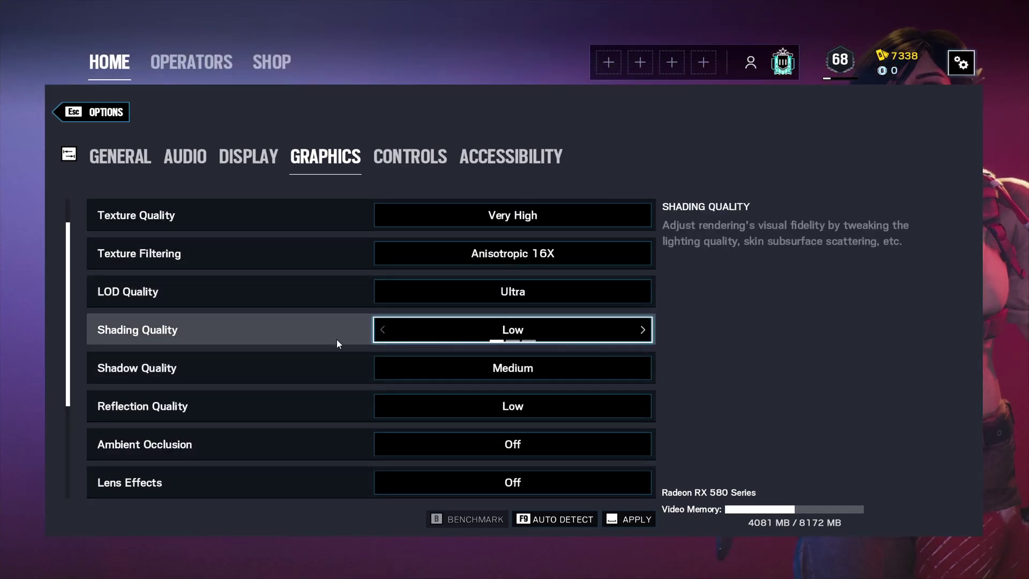
click(525, 341)
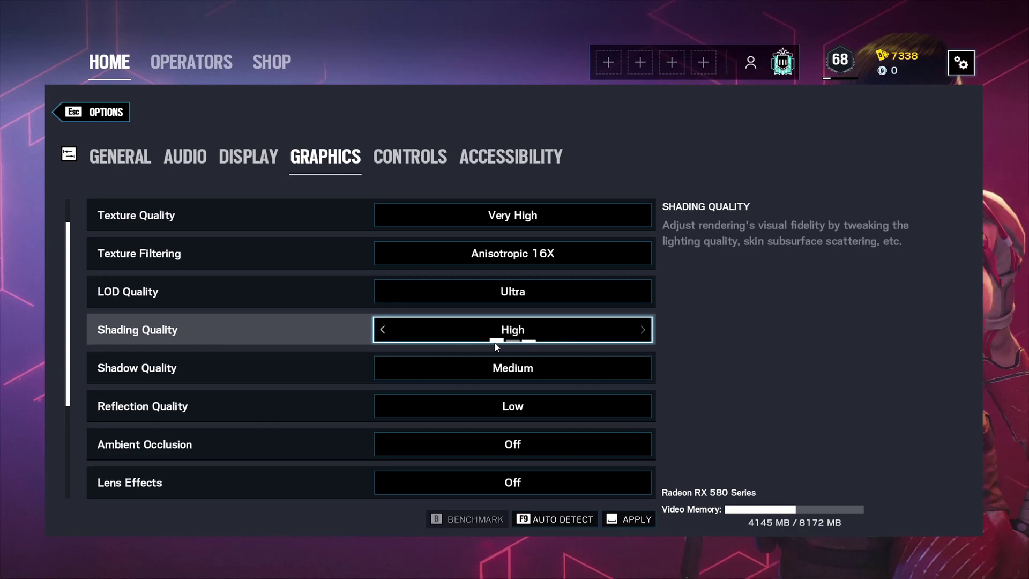
click(495, 341)
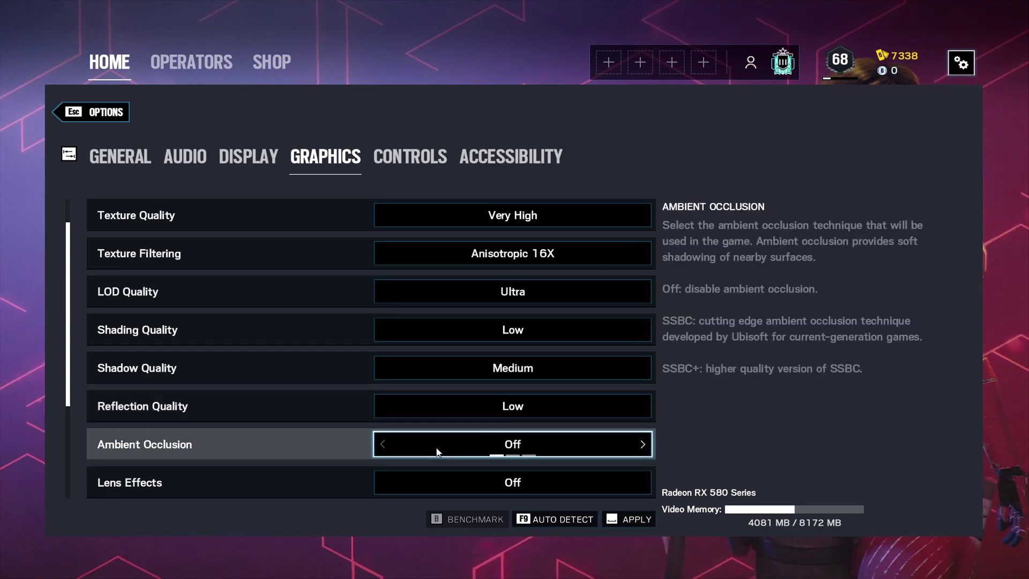
scroll(452, 455, down, 2)
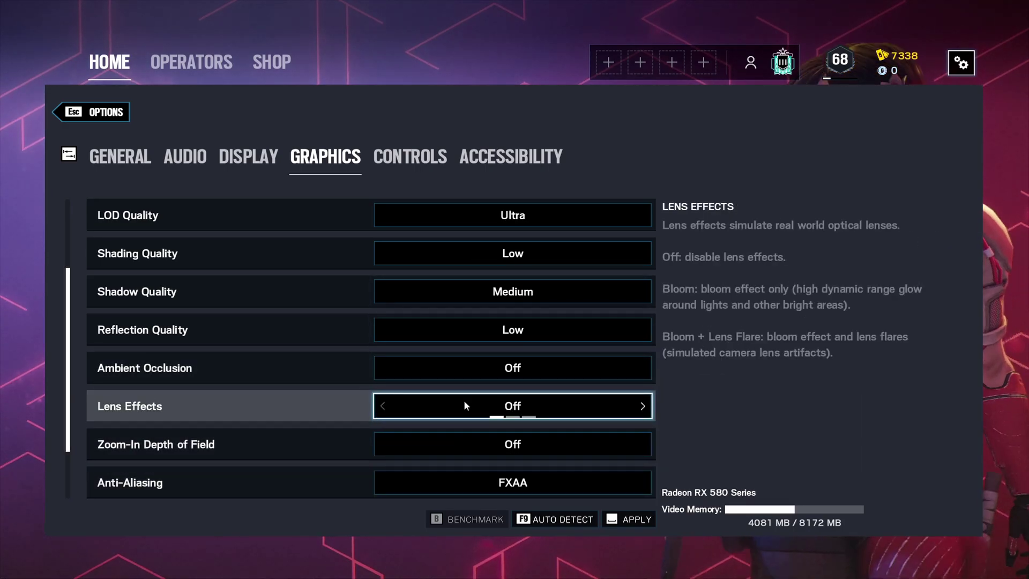
scroll(464, 399, up, 3)
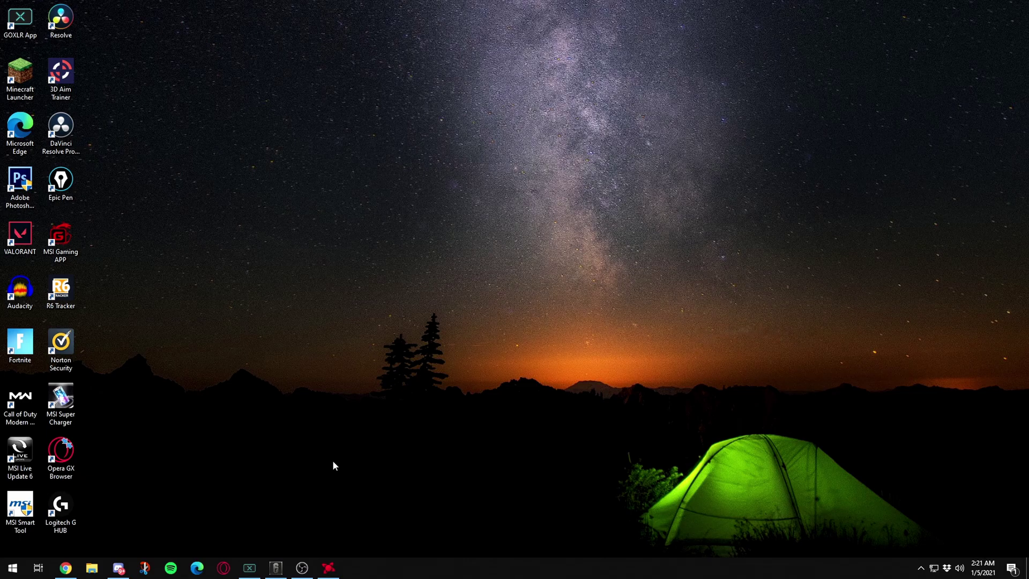
Search Windows for "win" and examine the Windows Update page for available updates, closing the view by minimizing it.
click(2, 571)
text(win)
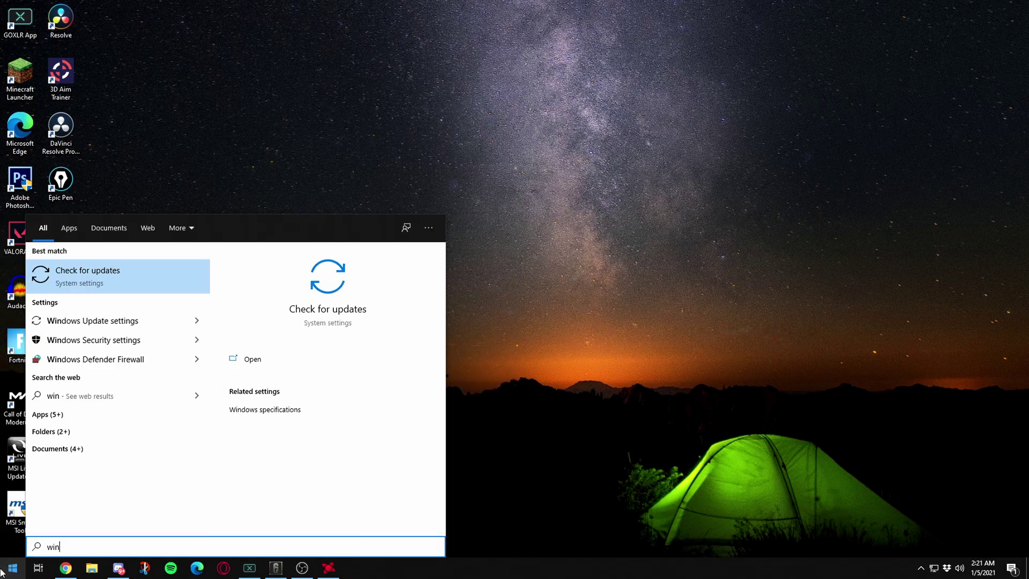
click(130, 268)
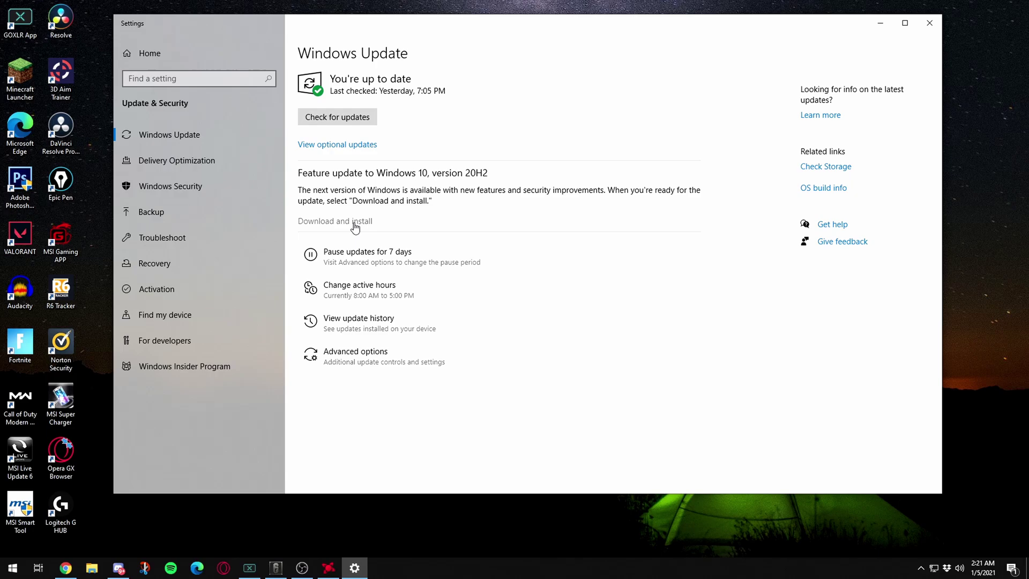
click(881, 26)
Open AMD Radeon Software from the desktop.
right_click(534, 233)
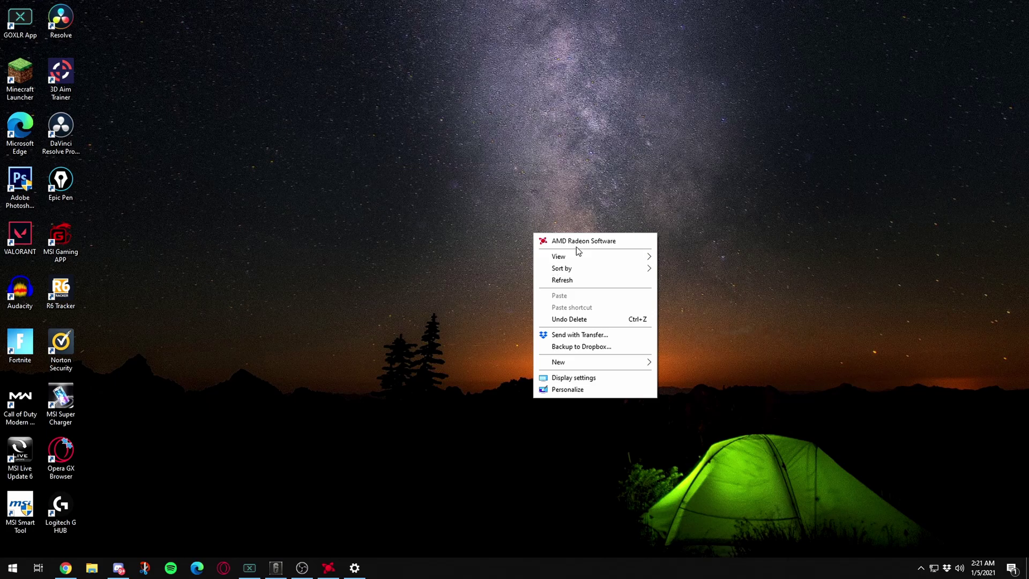
click(605, 242)
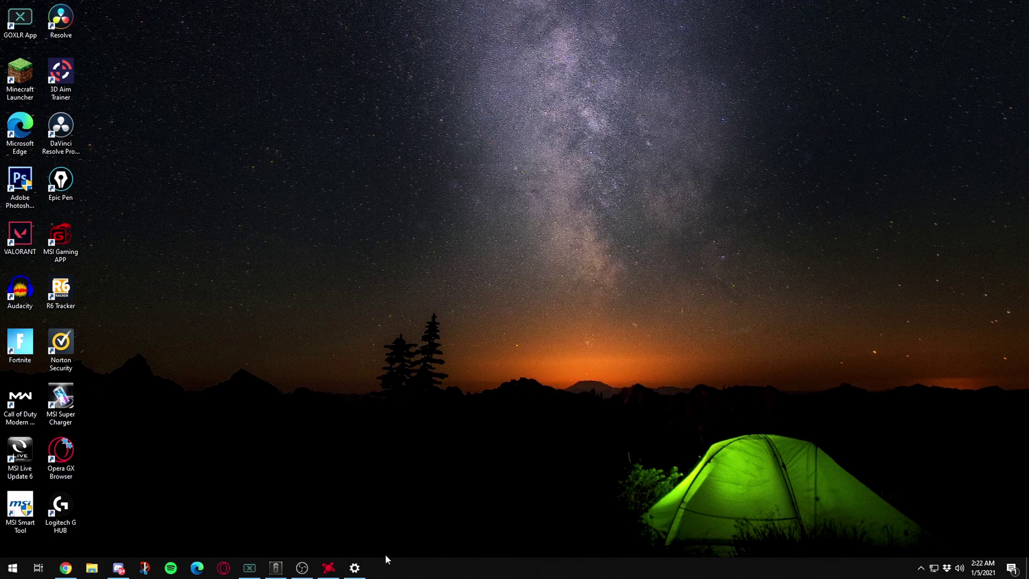
Find the running Rainbow Six process in Task Manager and open its file location.
mouse_move(273, 569)
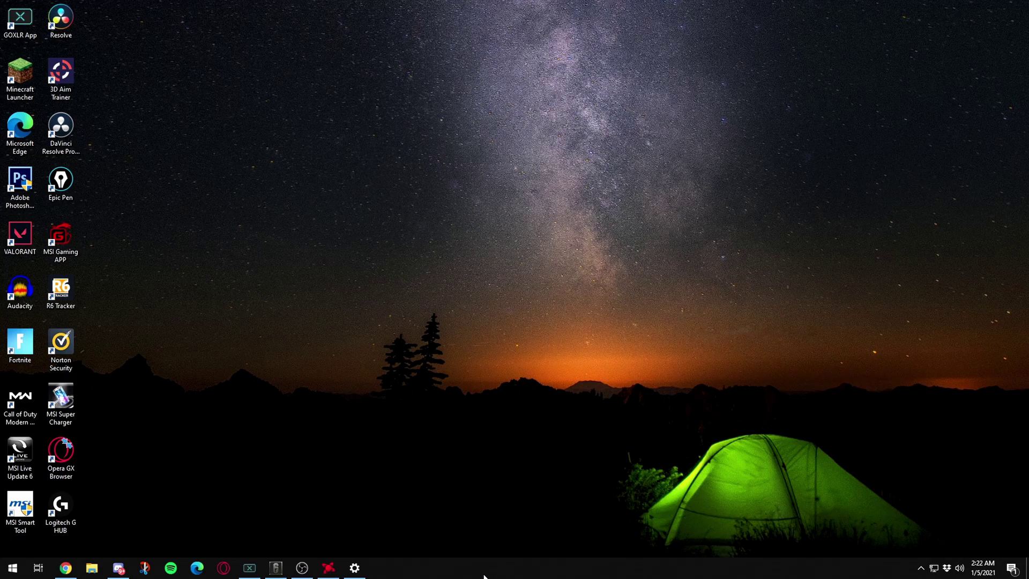
right_click(484, 576)
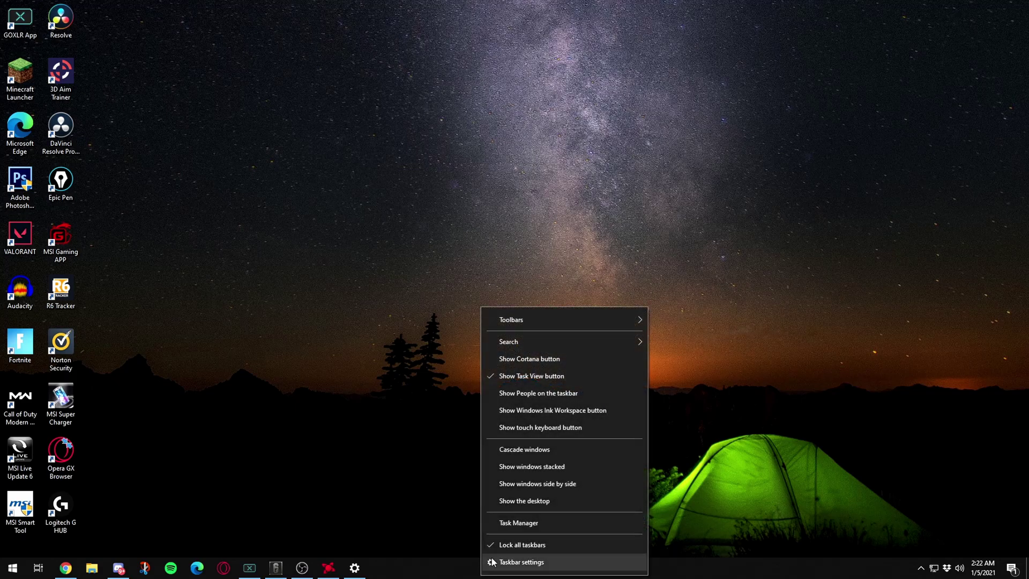
click(519, 523)
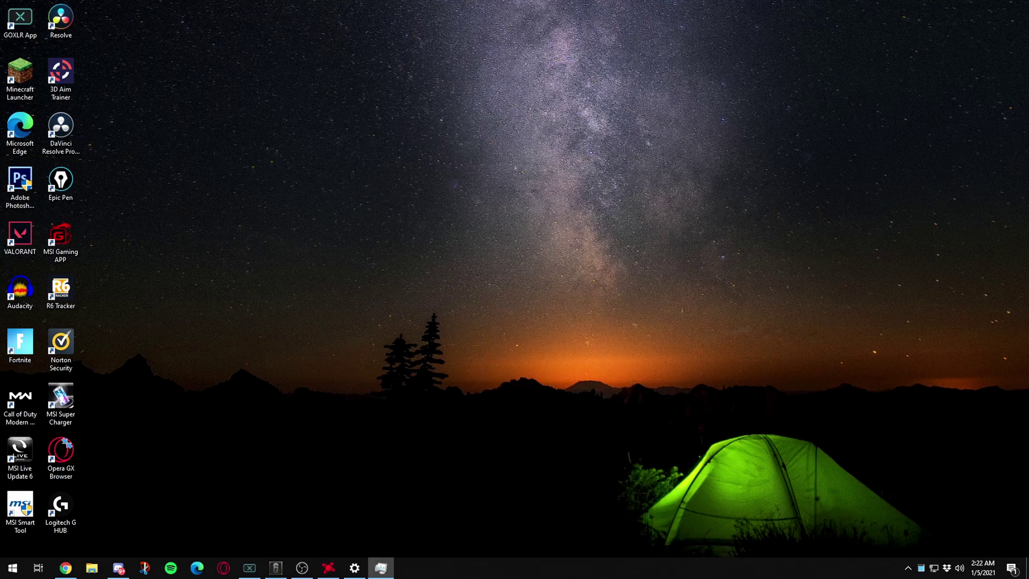
double_click(348, 287)
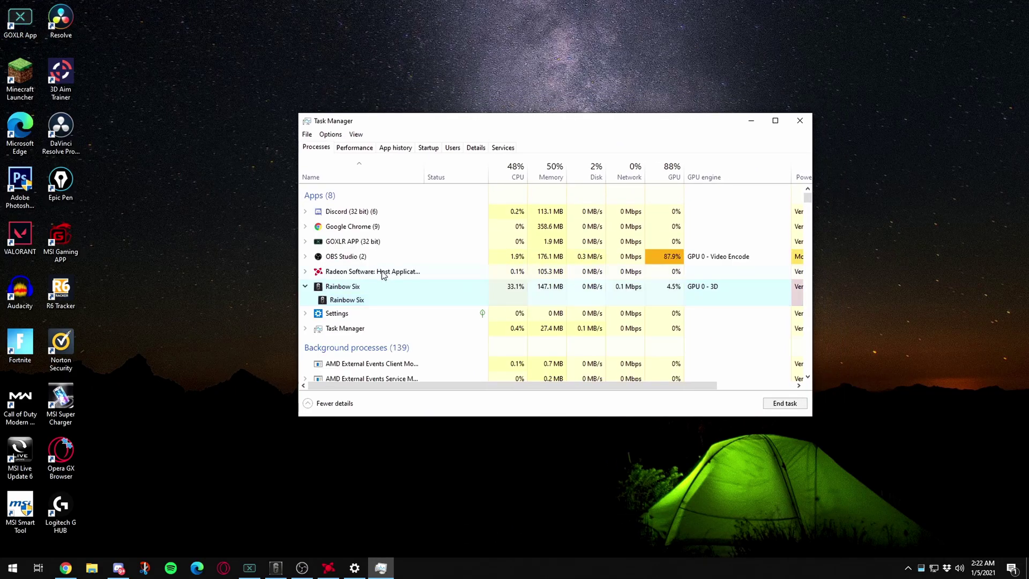
right_click(362, 289)
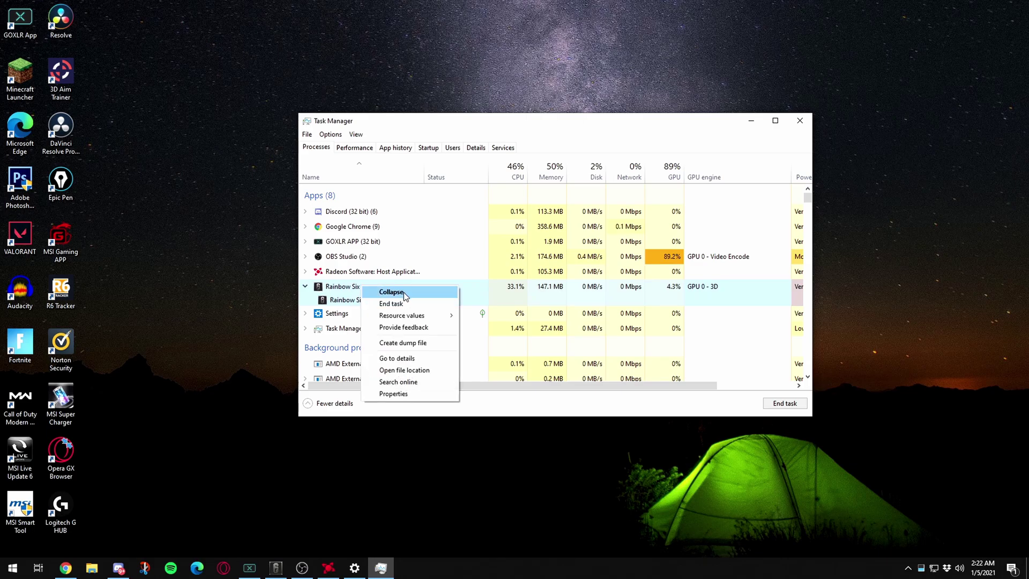
click(407, 371)
scroll(404, 309, down, 1)
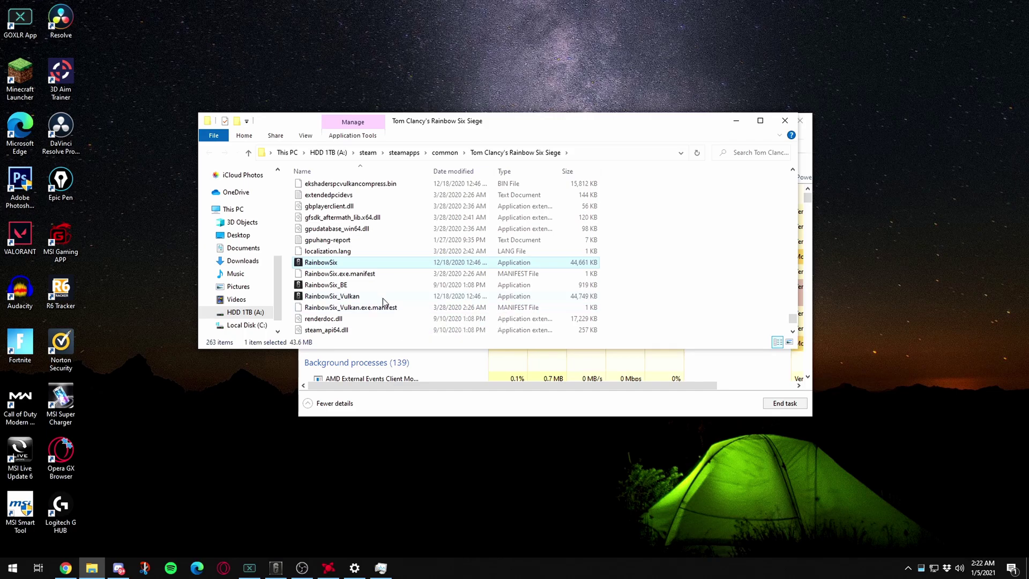
In the RainbowSix application's compatibility properties, disable fullscreen optimizations and override high DPI scaling with scaling performed by Application.
right_click(391, 262)
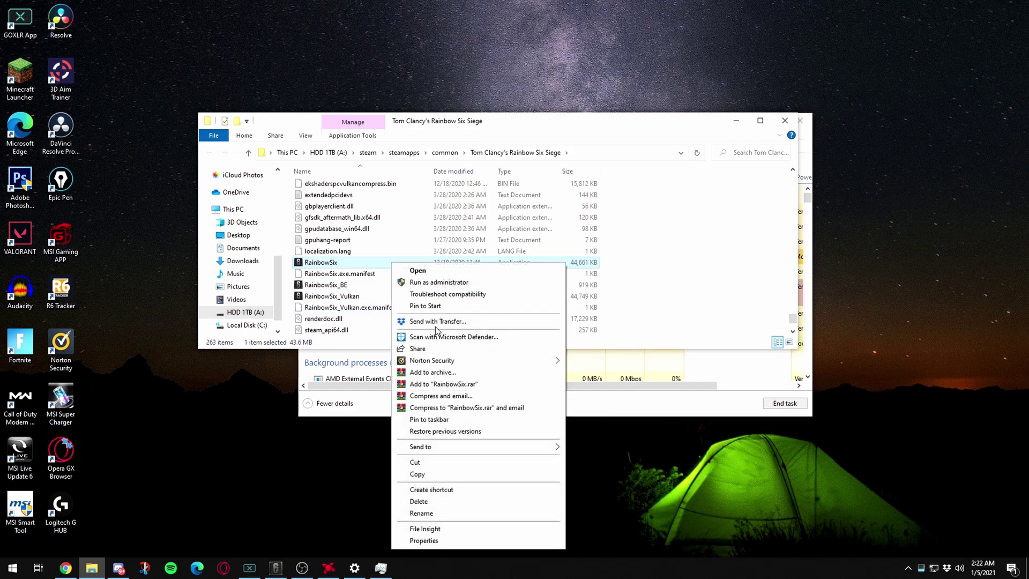
click(436, 541)
click(475, 243)
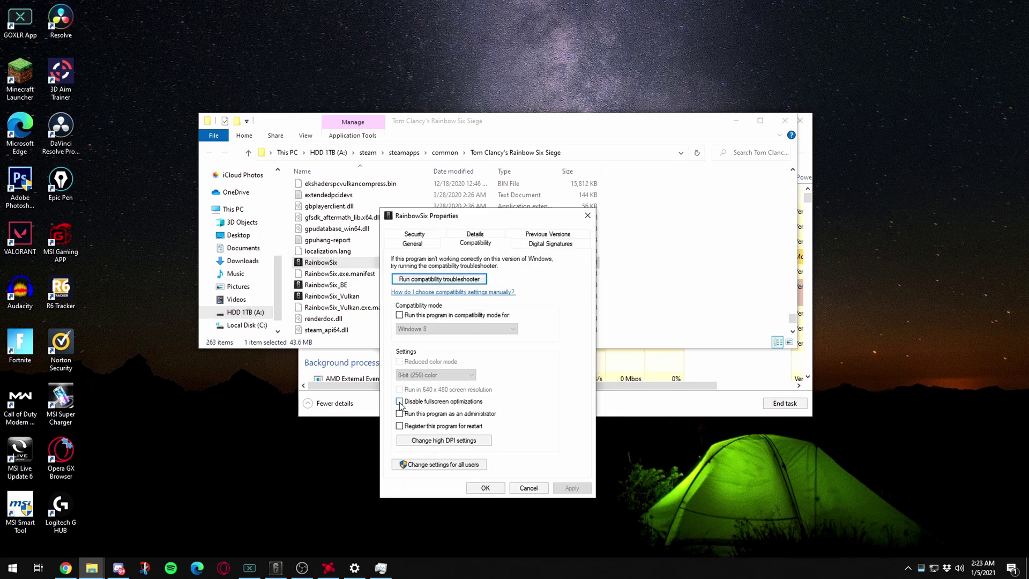
click(399, 402)
click(438, 441)
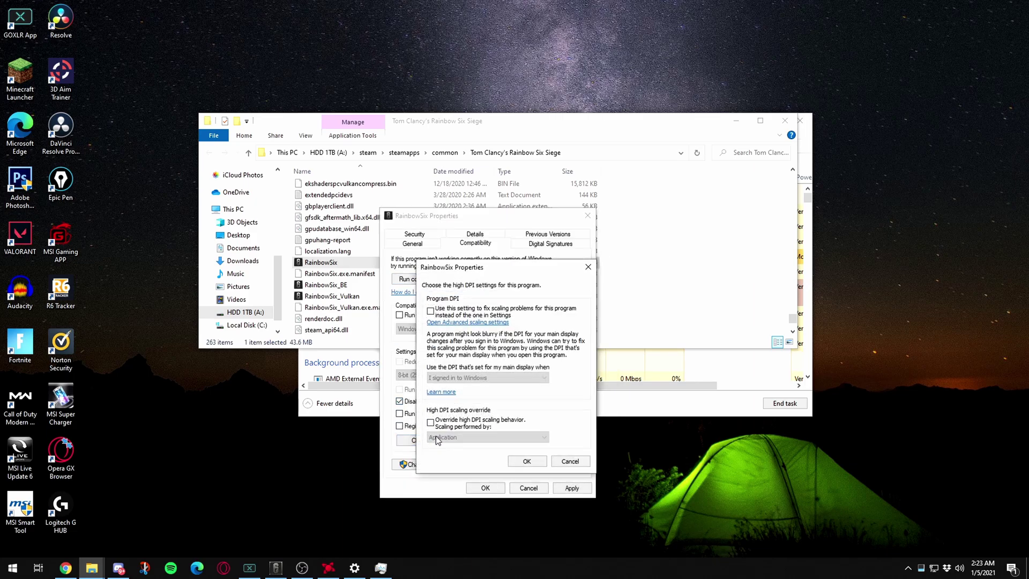
click(430, 422)
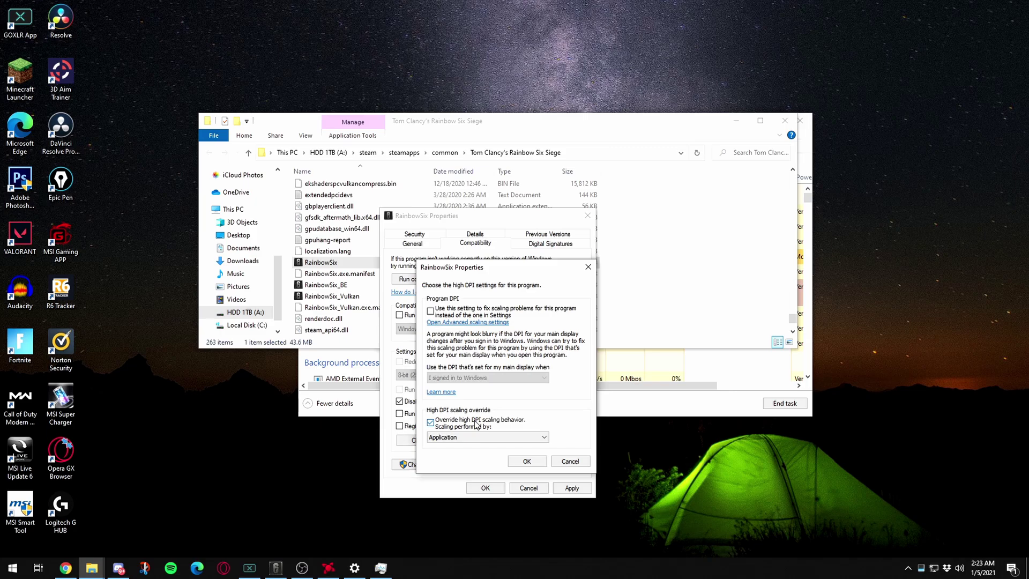
click(527, 461)
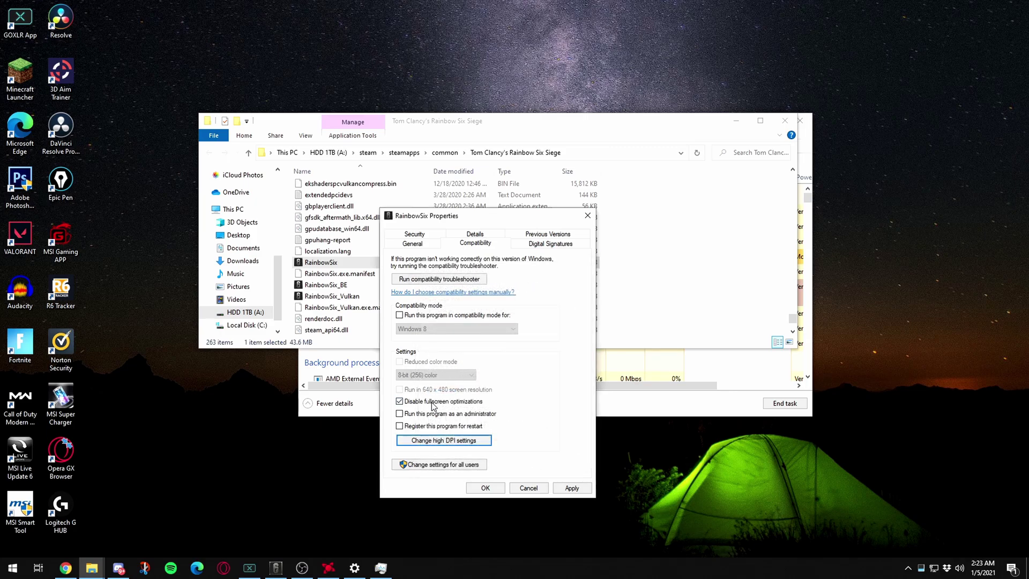
click(568, 489)
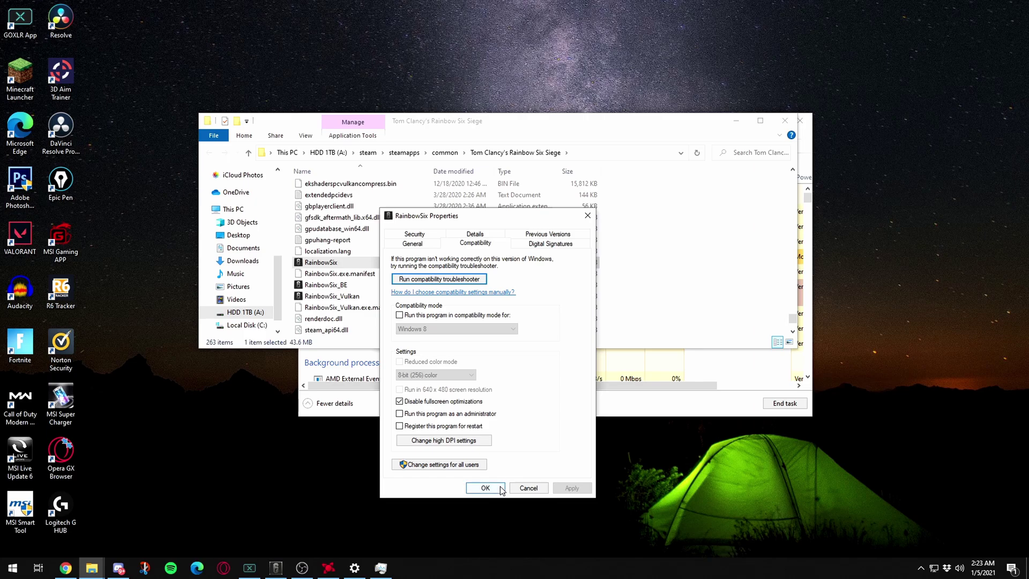
click(500, 489)
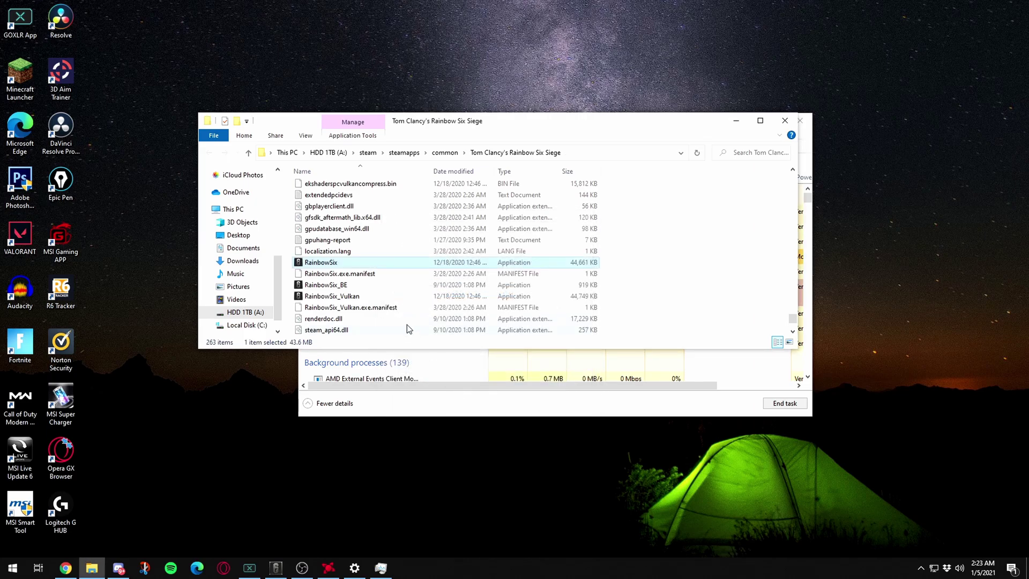
right_click(404, 295)
click(471, 468)
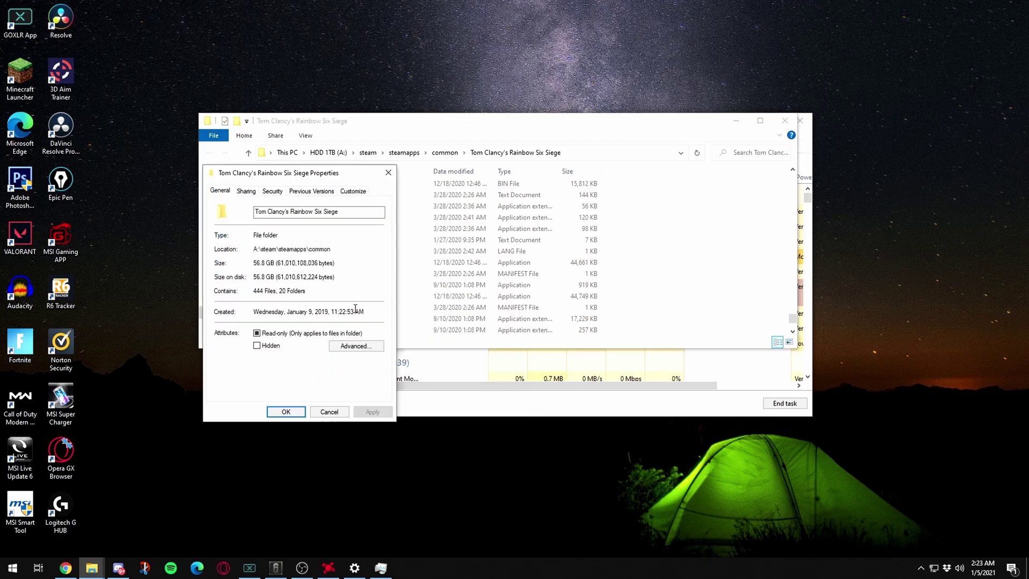
click(394, 174)
In the RainbowSix_Vulkan application's compatibility properties, disable fullscreen optimizations and override high DPI scaling with scaling performed by Application.
key(alt+Return)
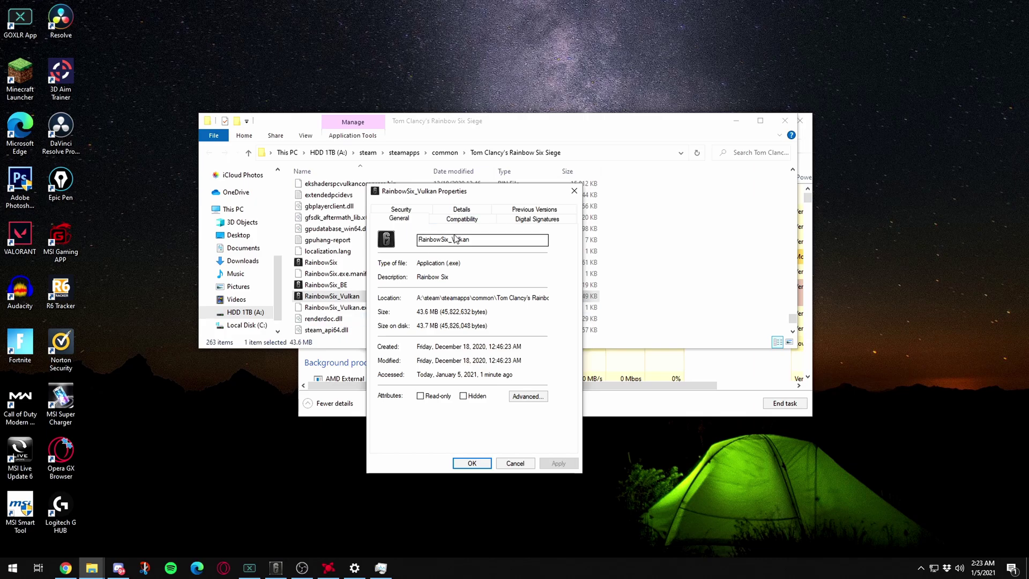
click(463, 219)
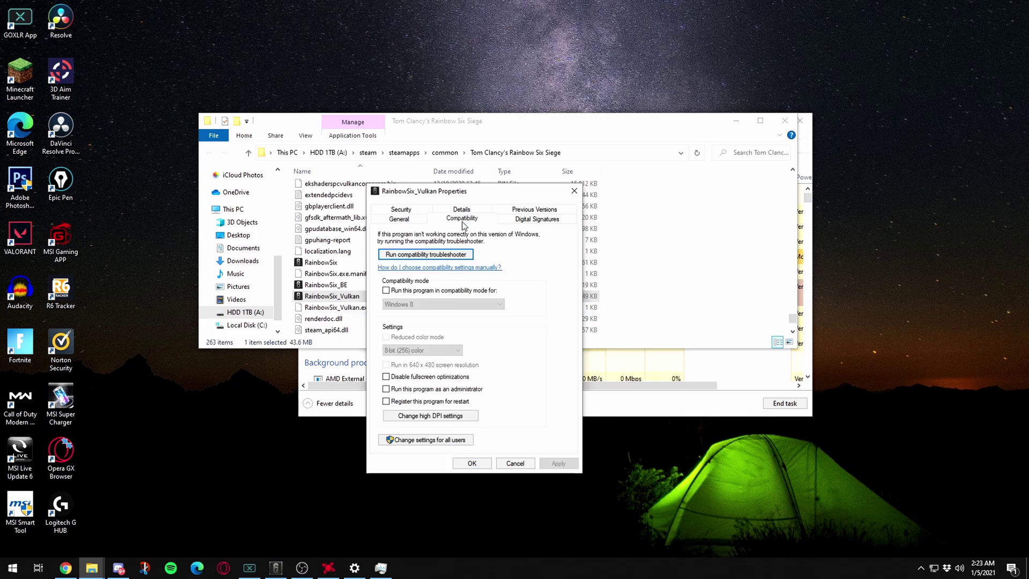
click(386, 377)
click(430, 416)
click(417, 397)
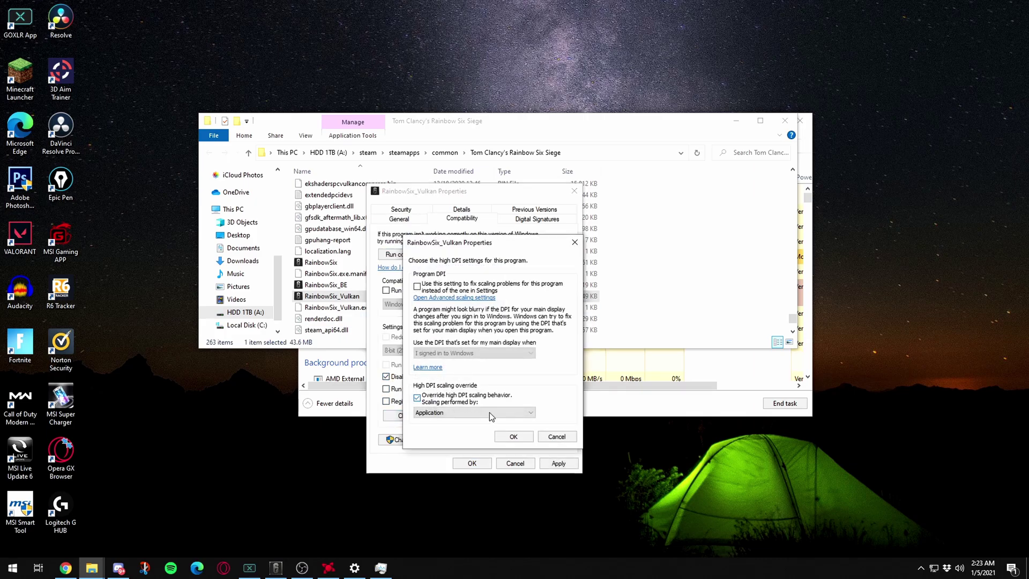
click(513, 436)
click(557, 462)
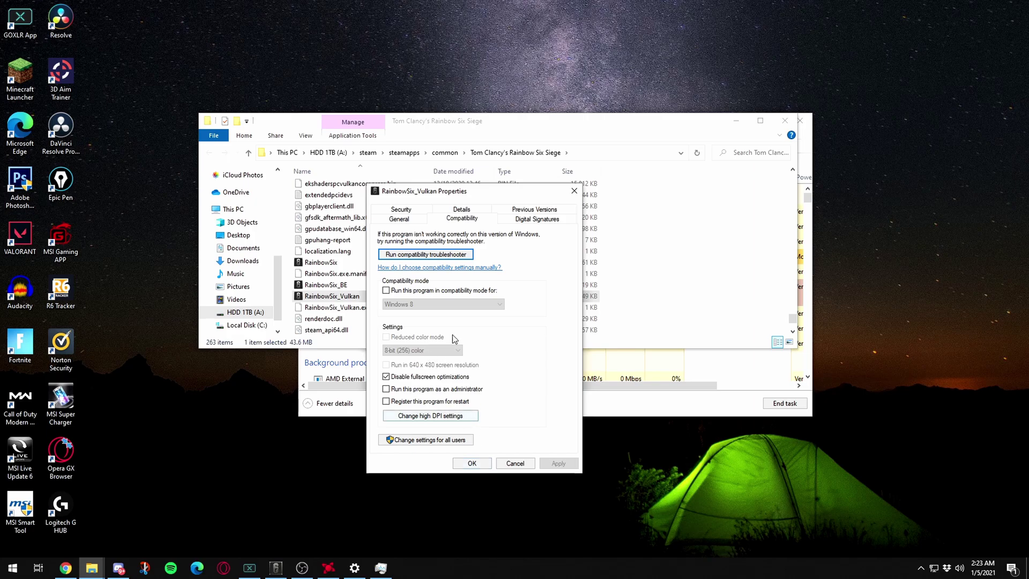
click(470, 464)
right_click(343, 264)
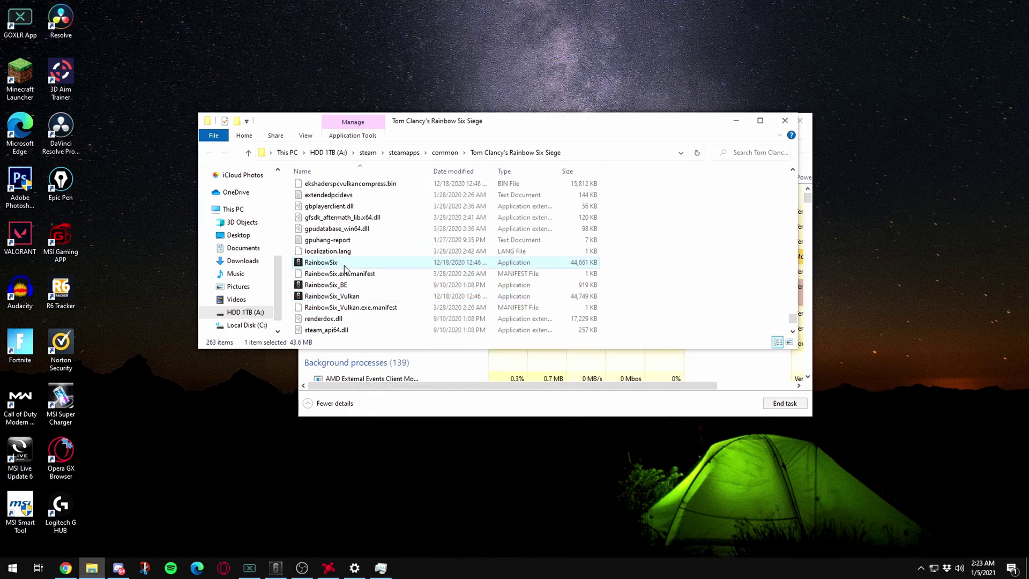
click(238, 406)
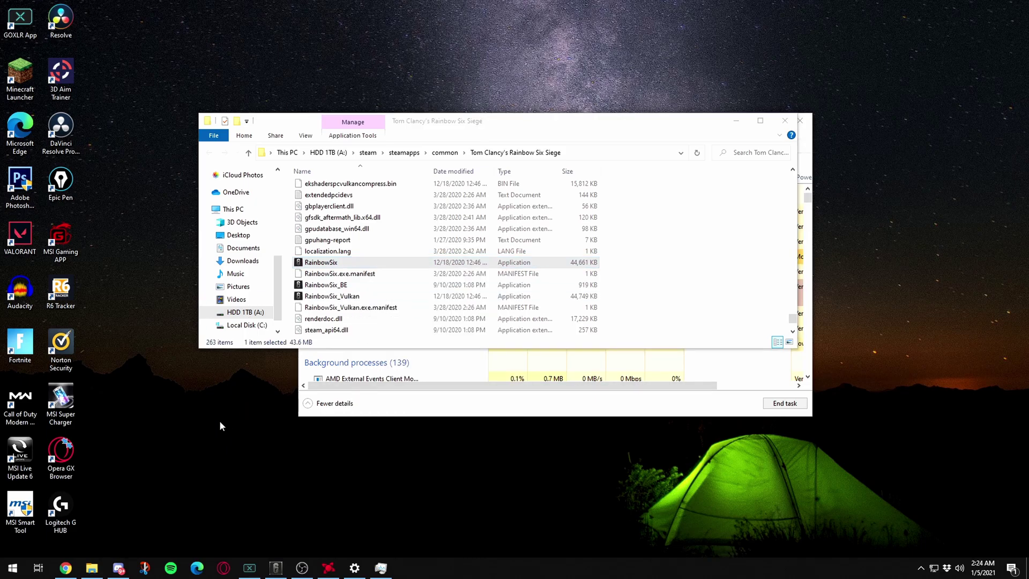
Show the desktop, search Windows for "gra" and open the Graphics settings page.
key(super+d)
click(2, 570)
text(g)
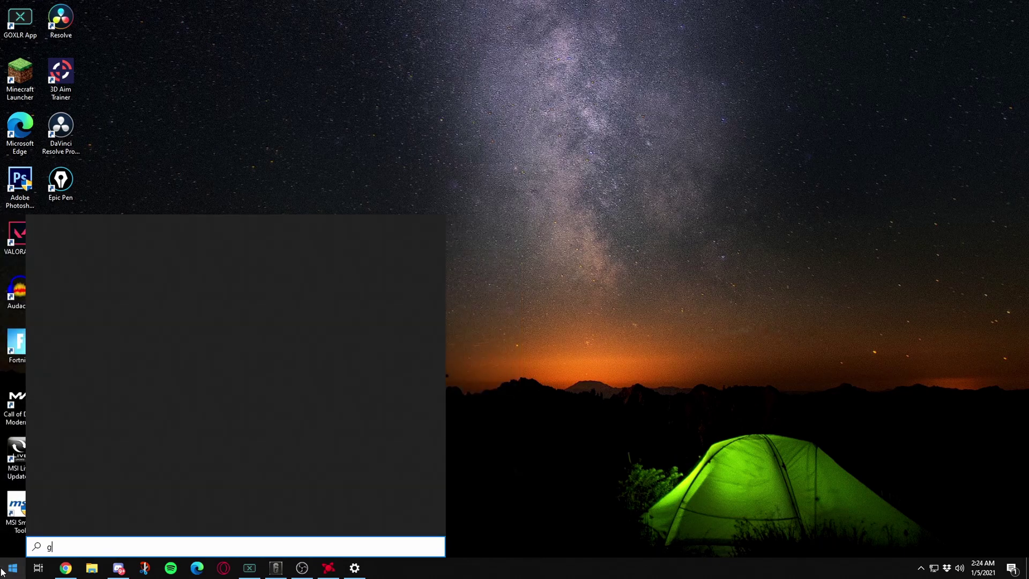
text(ra)
click(138, 319)
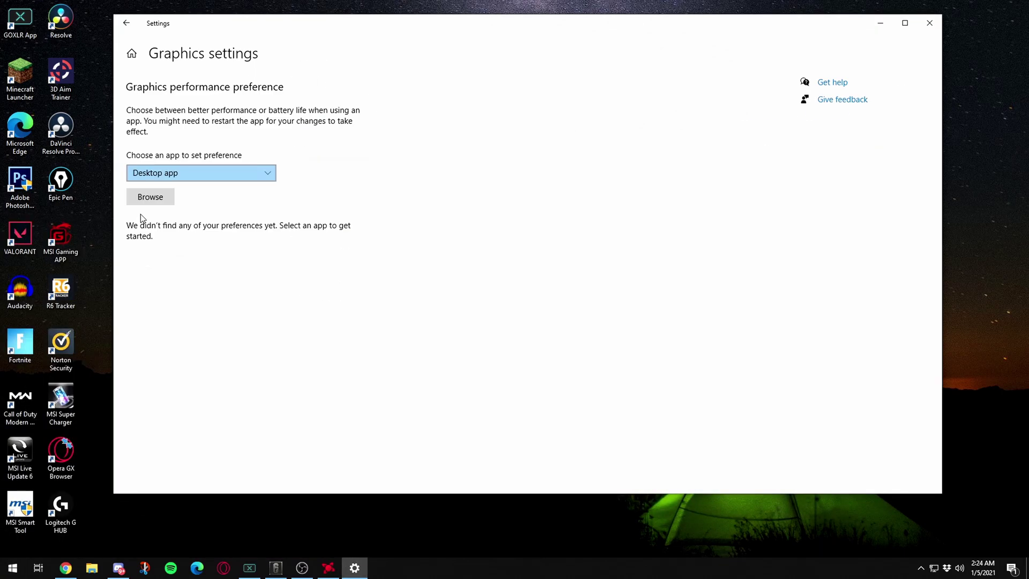
Browse for a desktop app, search the Rainbow Six Siege folder for "rainb" and add RainbowSix to the graphics preference list.
click(148, 197)
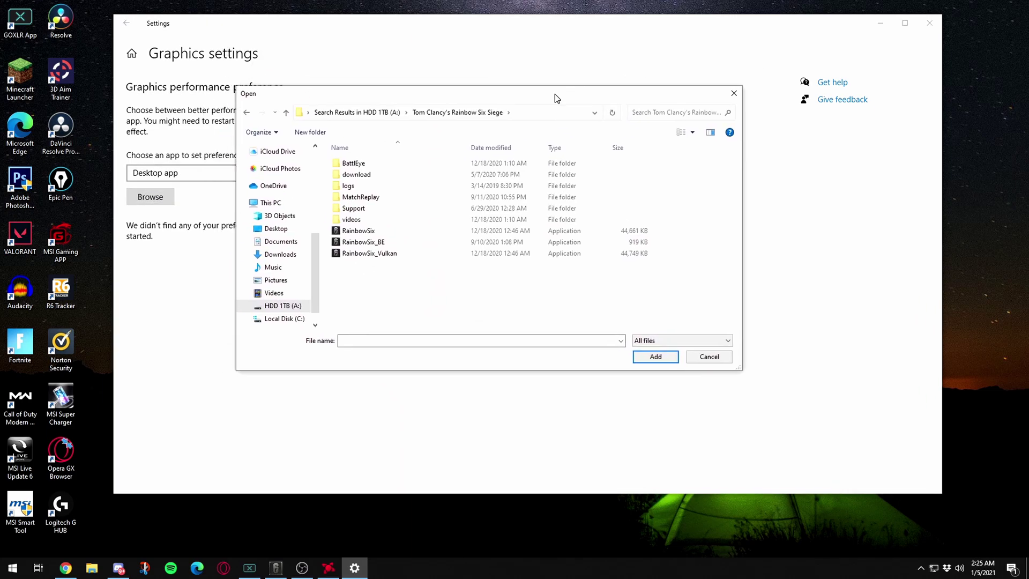
drag(555, 94, 561, 89)
click(666, 108)
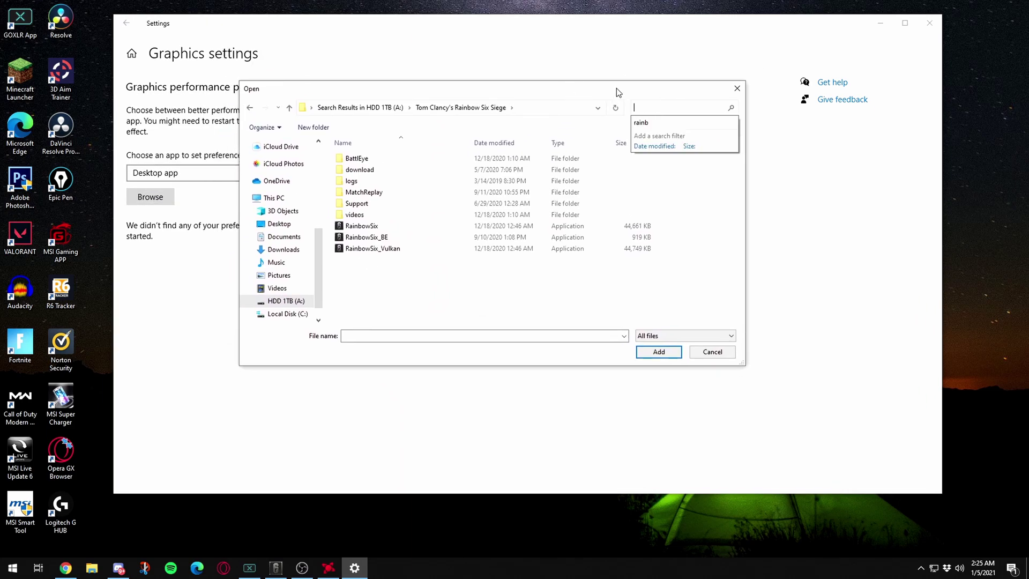
click(643, 123)
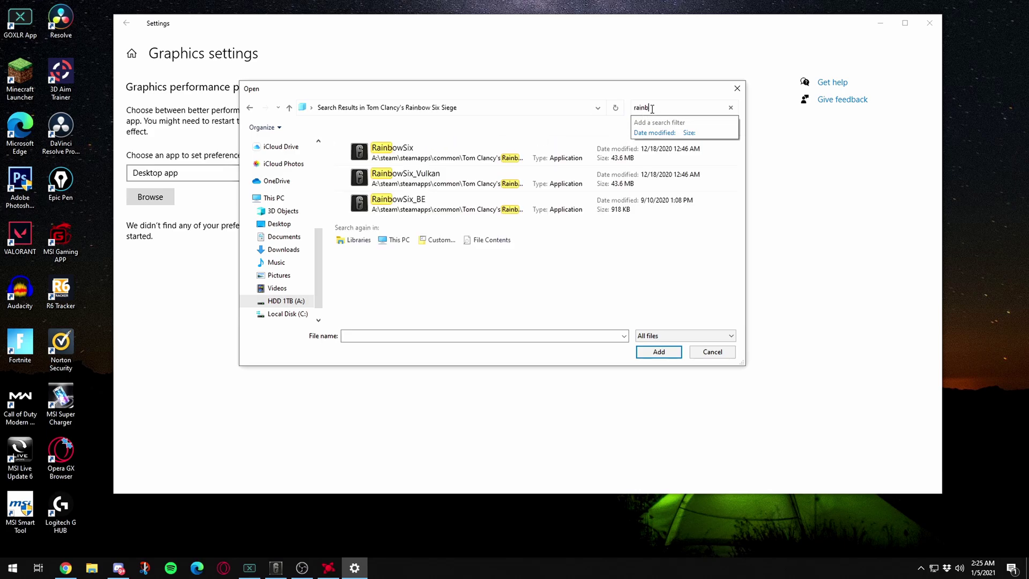
double_click(438, 148)
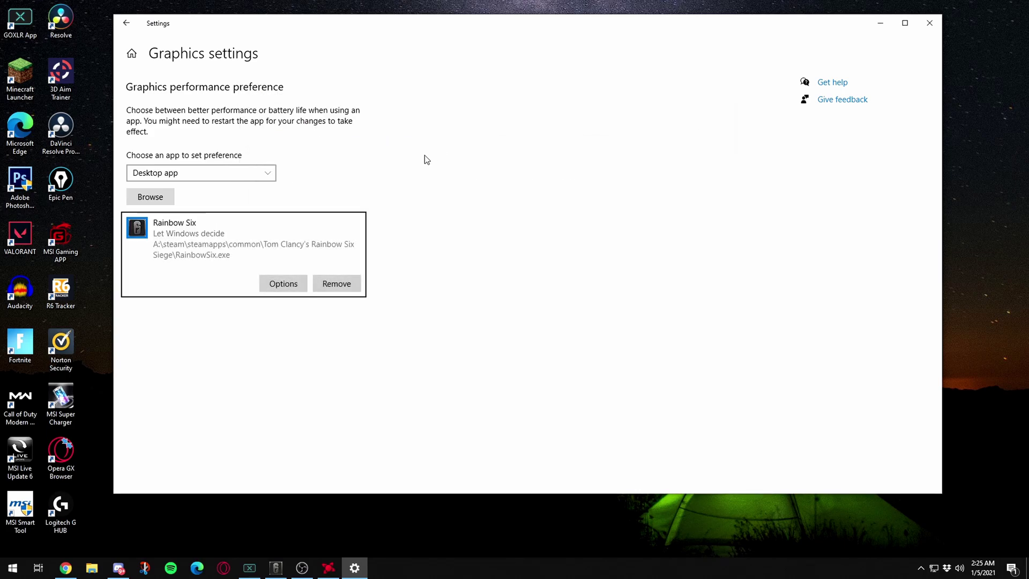
Browse the HDD 1TB (A:) drive to the Rainbow Six Siege folder and add RainbowSix_Vulkan to the graphics preference list.
click(150, 197)
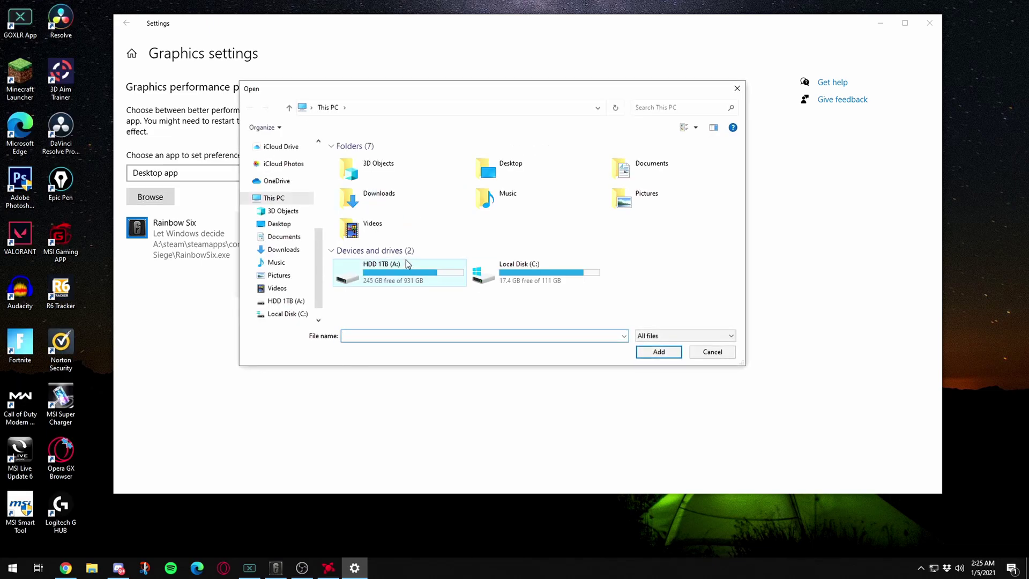
double_click(407, 263)
click(662, 106)
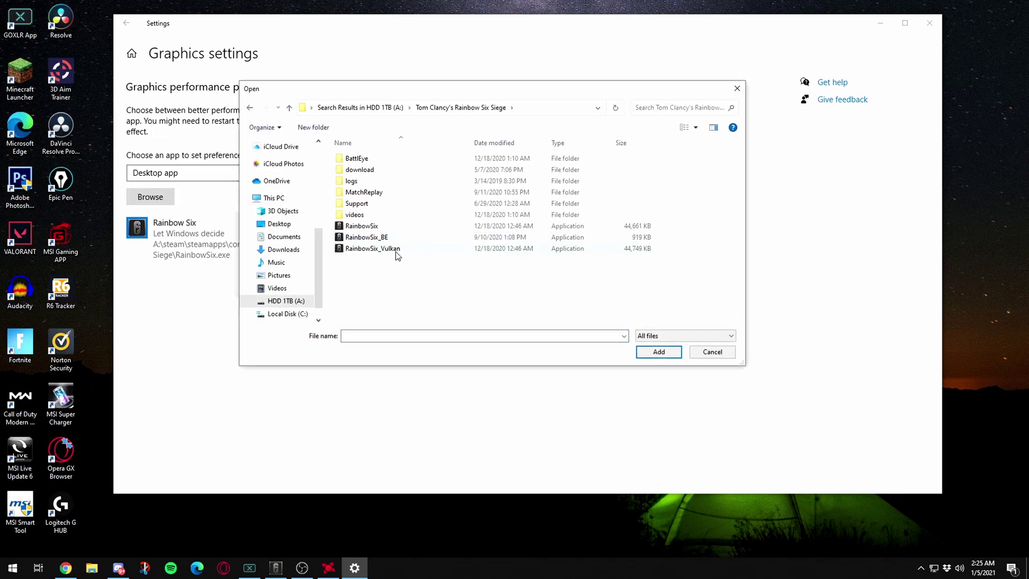
click(412, 227)
double_click(411, 252)
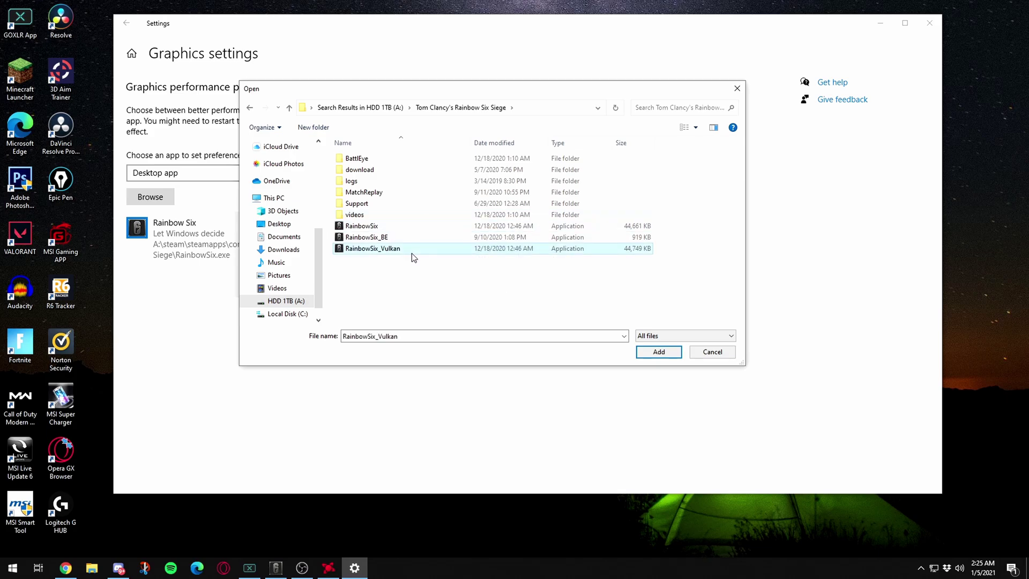
Set the graphics preference of the RainbowSix_Vulkan.exe entry to High performance and save it.
click(282, 285)
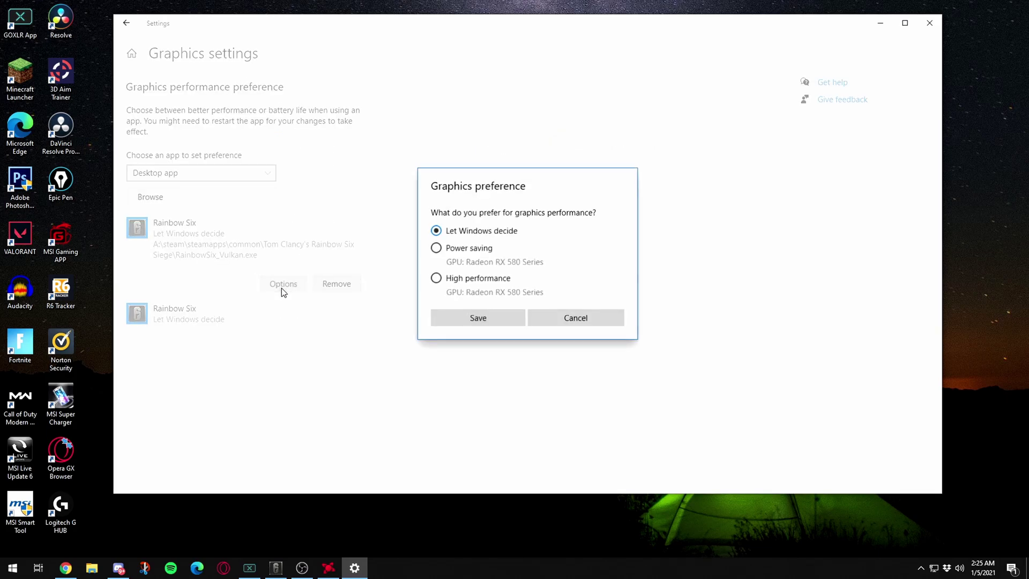
click(436, 278)
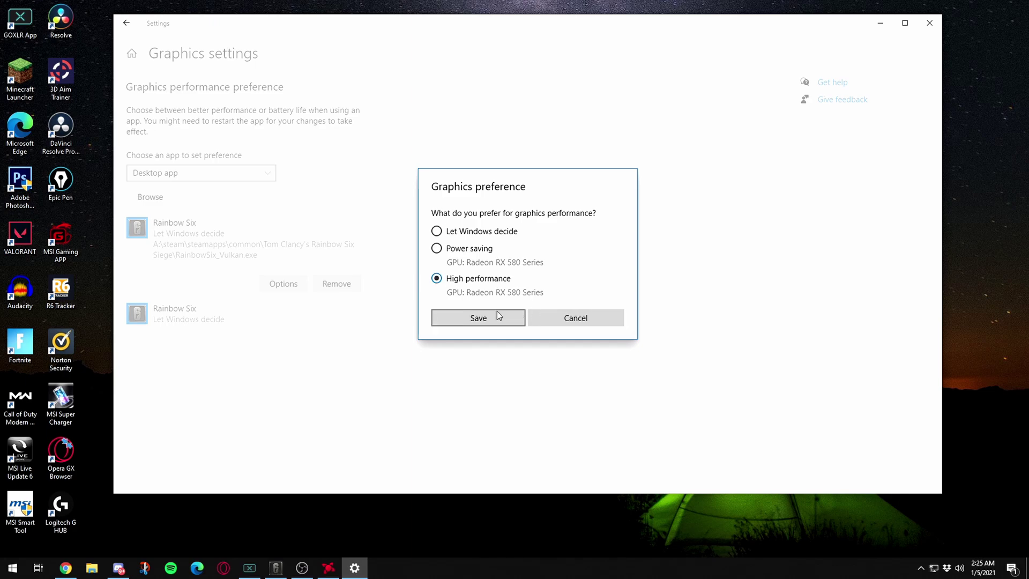
click(471, 318)
Set the graphics preference of the RainbowSix.exe entry to High performance, save it and select the RainbowSix_Vulkan.exe entry again.
click(274, 313)
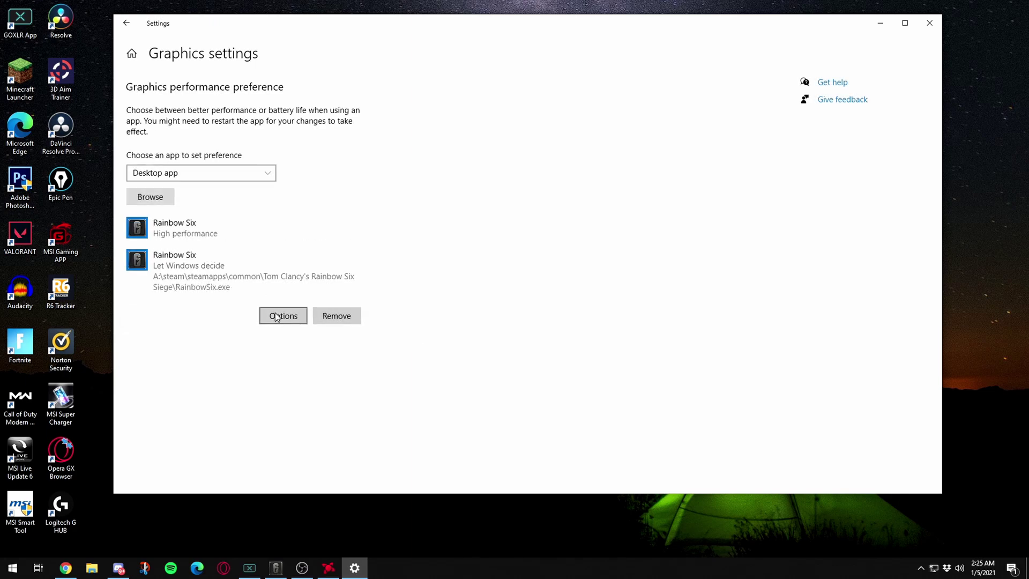
click(283, 315)
click(436, 278)
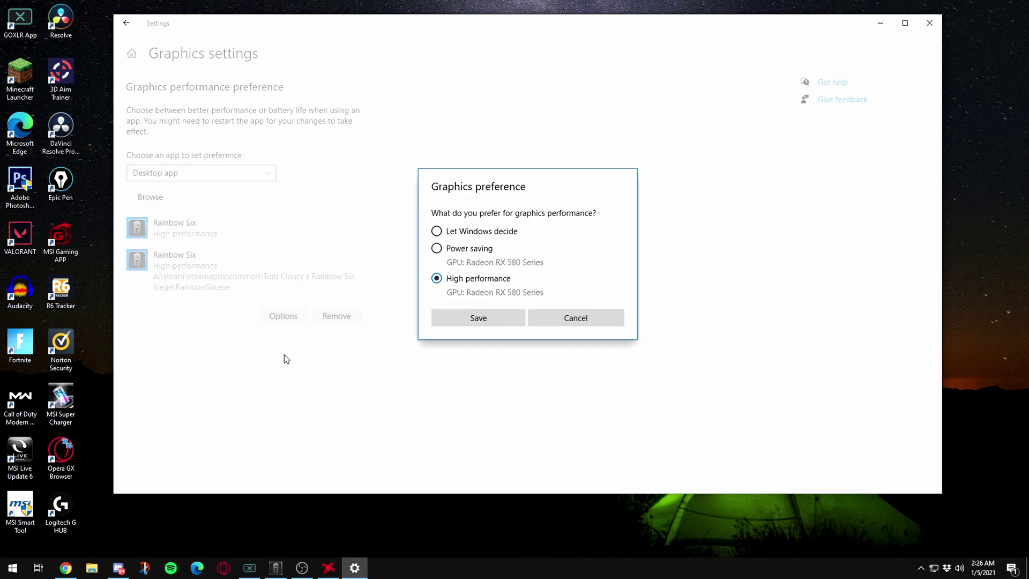
click(460, 317)
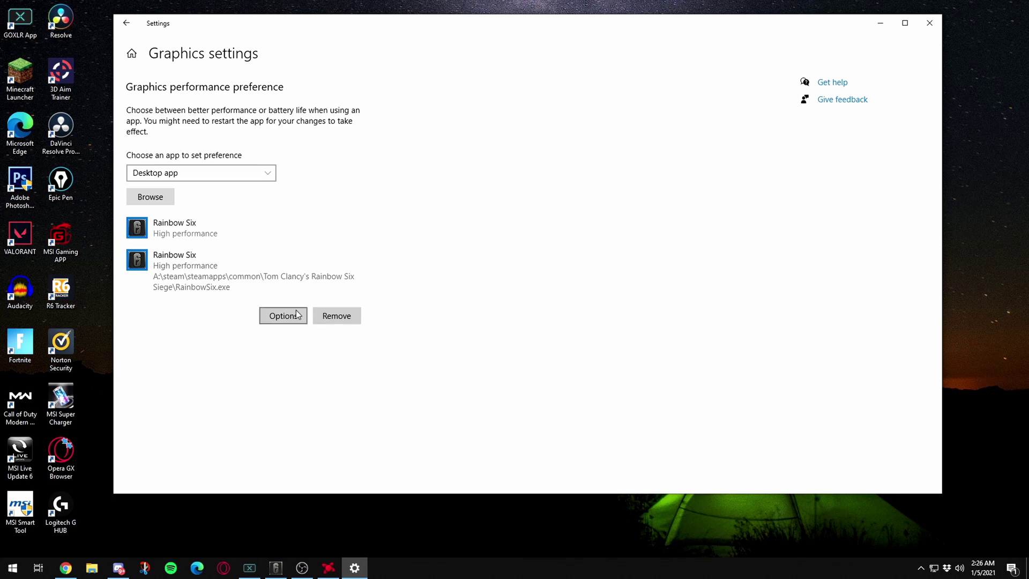
click(273, 229)
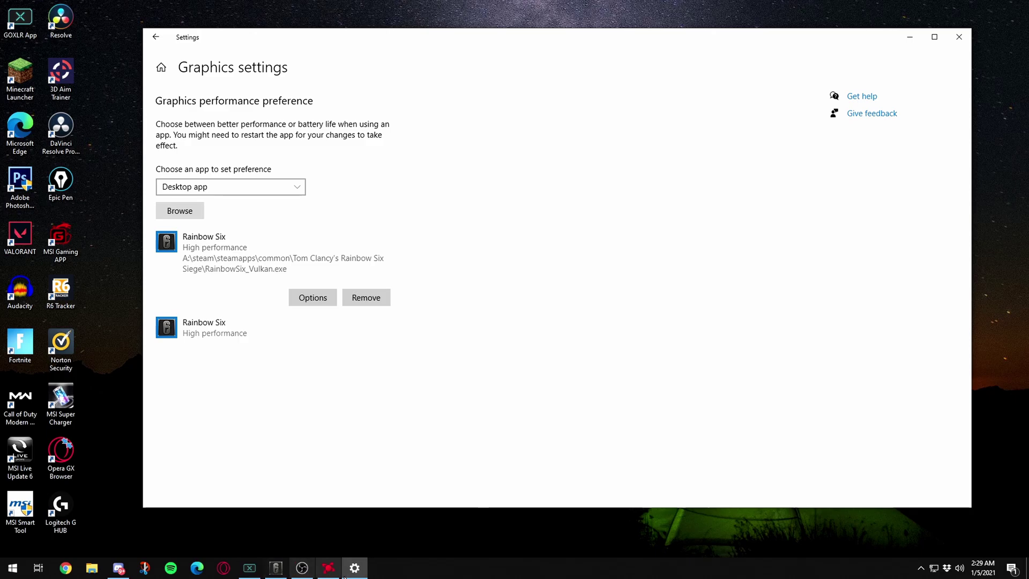
Switch to AMD Radeon Software, widen its window and show the Rainbow Six profile among the gaming settings.
click(327, 570)
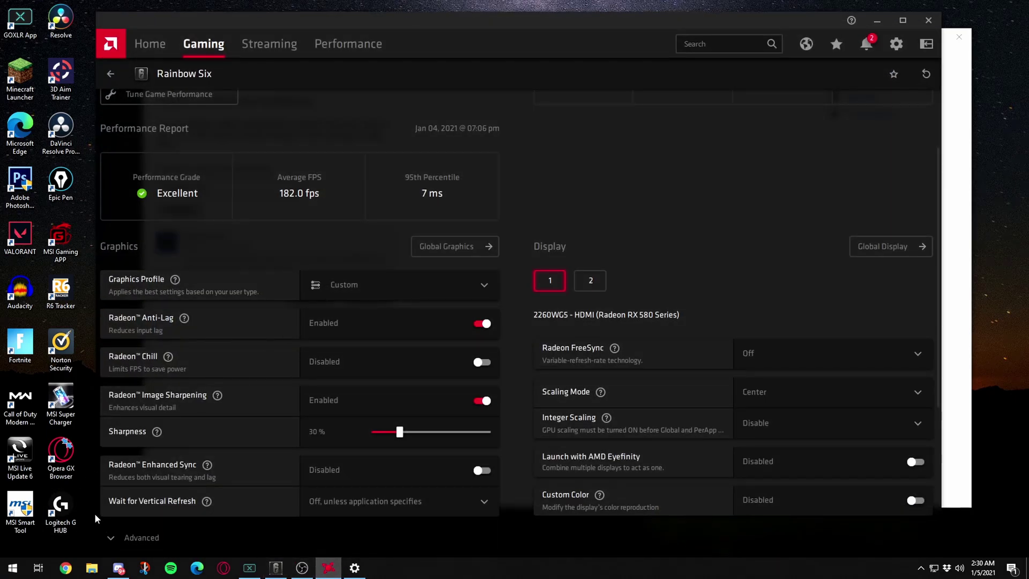
drag(96, 509, 3, 501)
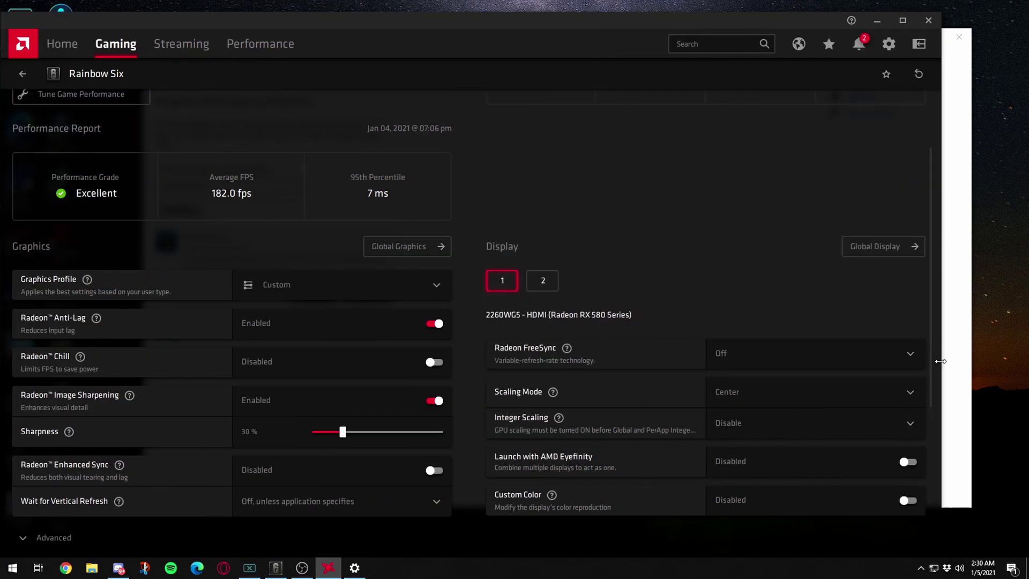
scroll(311, 364, up, 2)
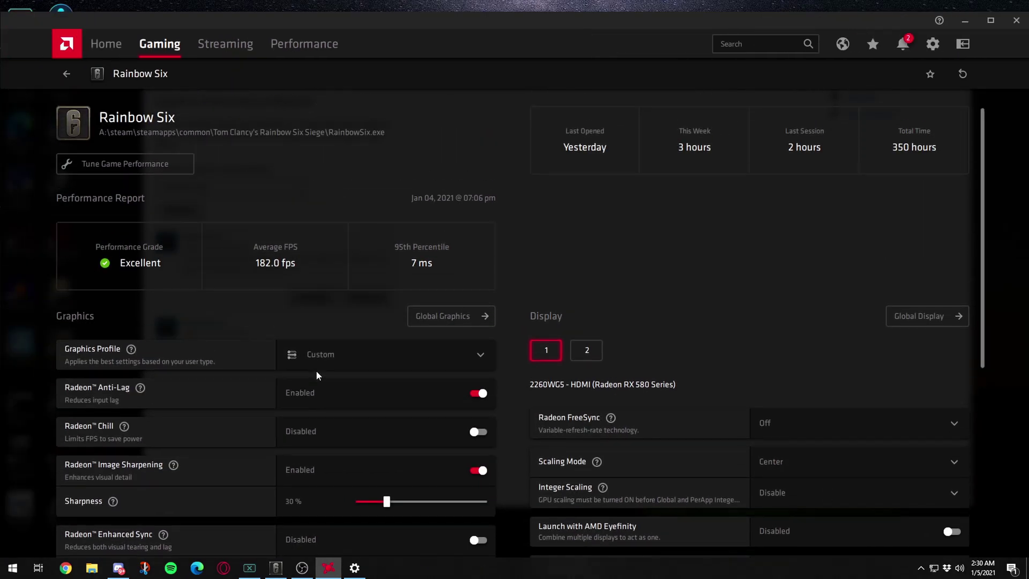
click(117, 46)
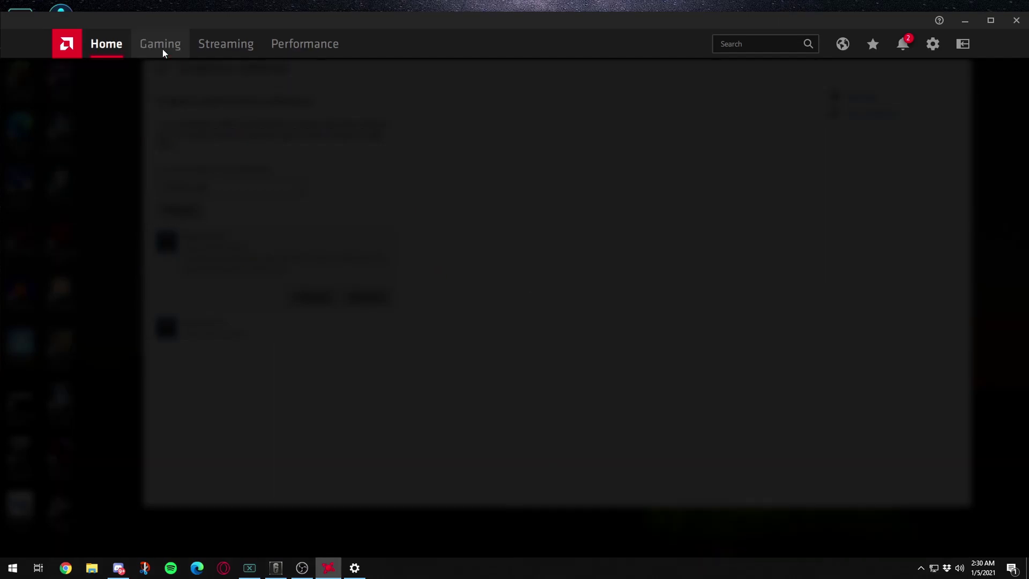
click(165, 45)
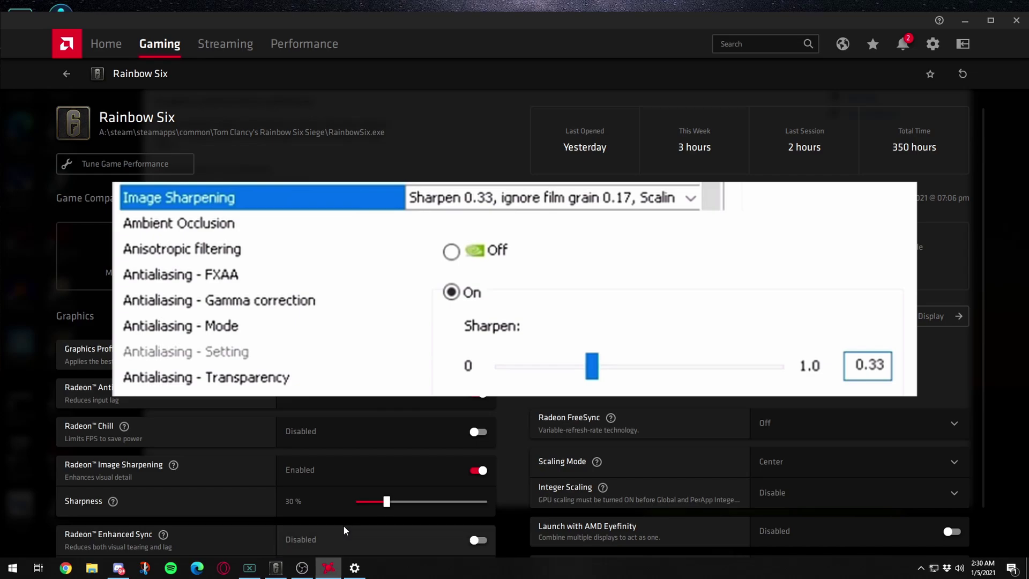
Examine the Rainbow Six graphics settings, including Image Sharpening and the expanded advanced options such as Texture Filtering Quality and Tessellation Mode.
scroll(357, 338, down, 2)
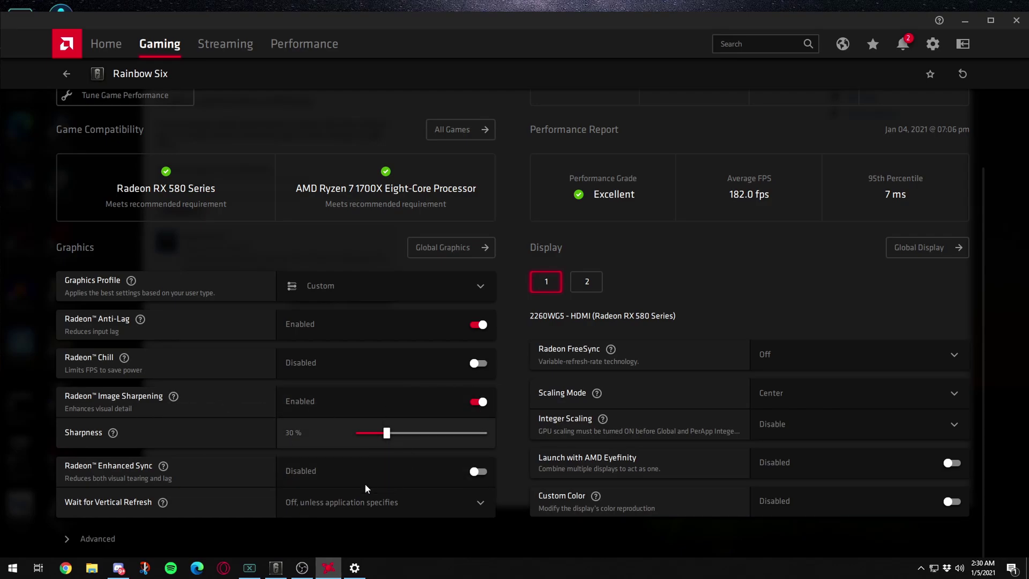
mouse_move(386, 434)
mouse_down()
mouse_move(514, 442)
mouse_move(374, 436)
mouse_up()
click(69, 538)
scroll(115, 483, down, 5)
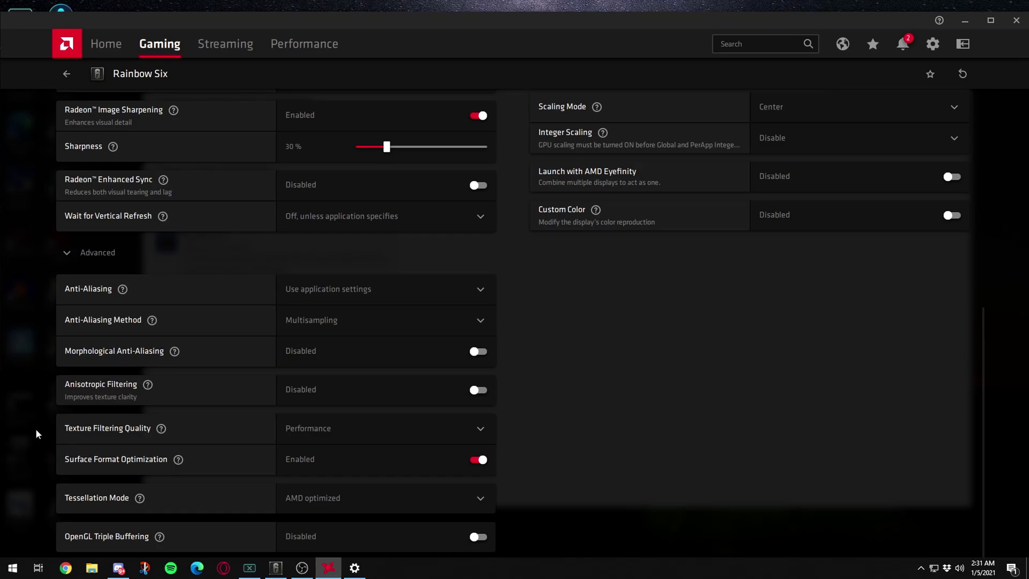
click(364, 433)
click(337, 510)
scroll(461, 439, up, 6)
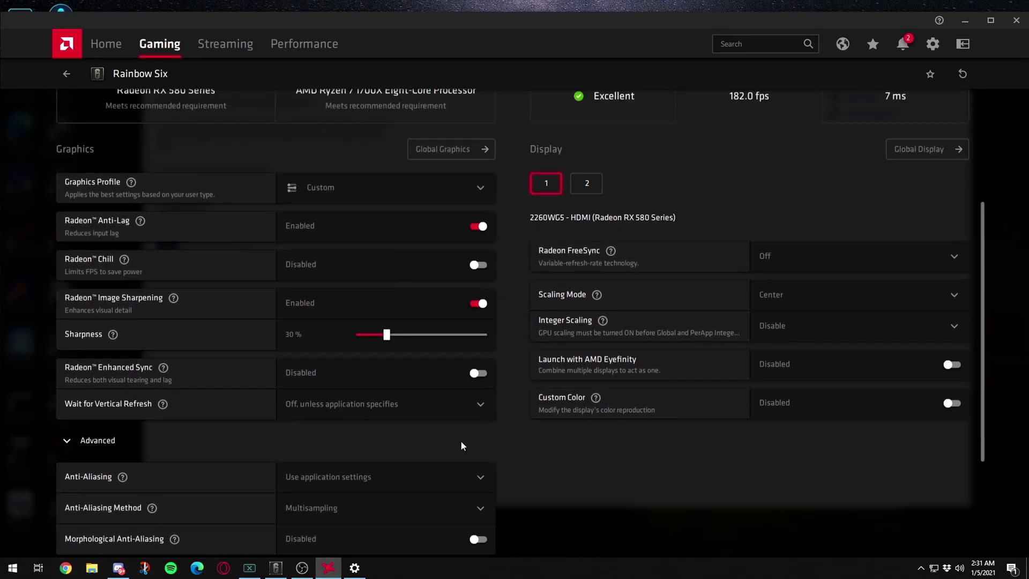
scroll(494, 374, down, 5)
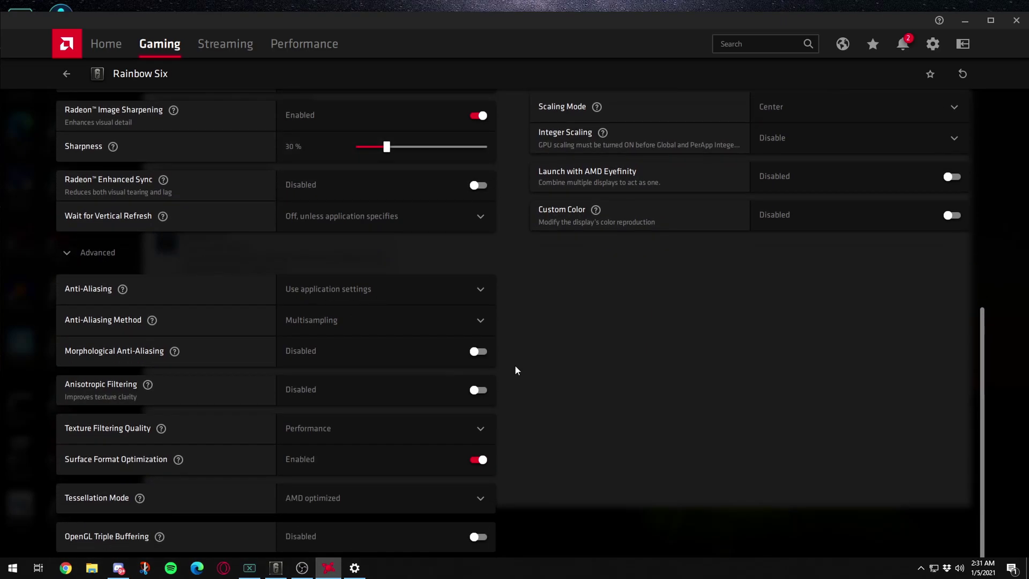
scroll(514, 368, up, 4)
scroll(285, 345, up, 1)
scroll(516, 345, down, 6)
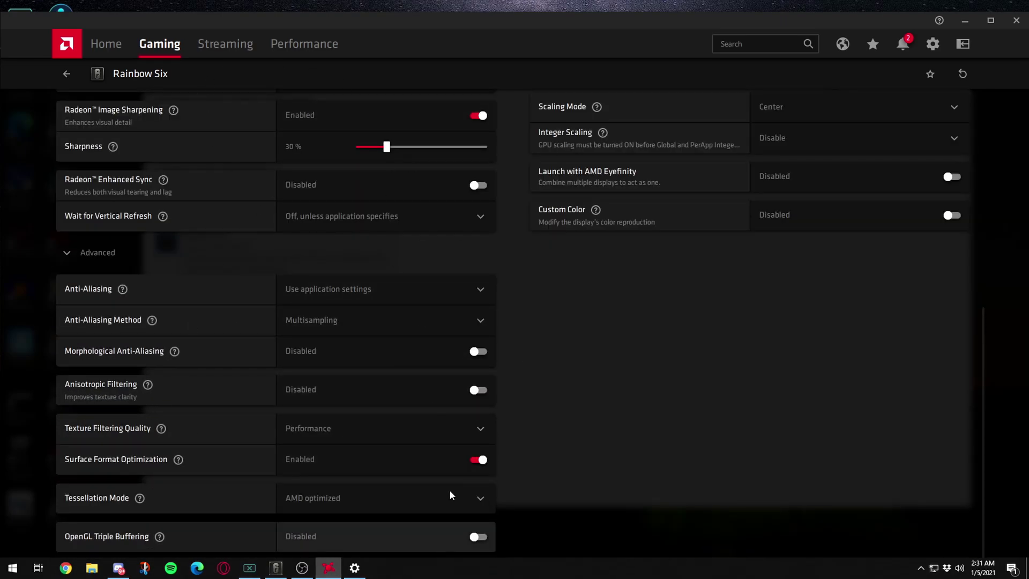
Examine the custom color settings of display 2 in the Rainbow Six profile and return to display 1.
scroll(421, 439, up, 2)
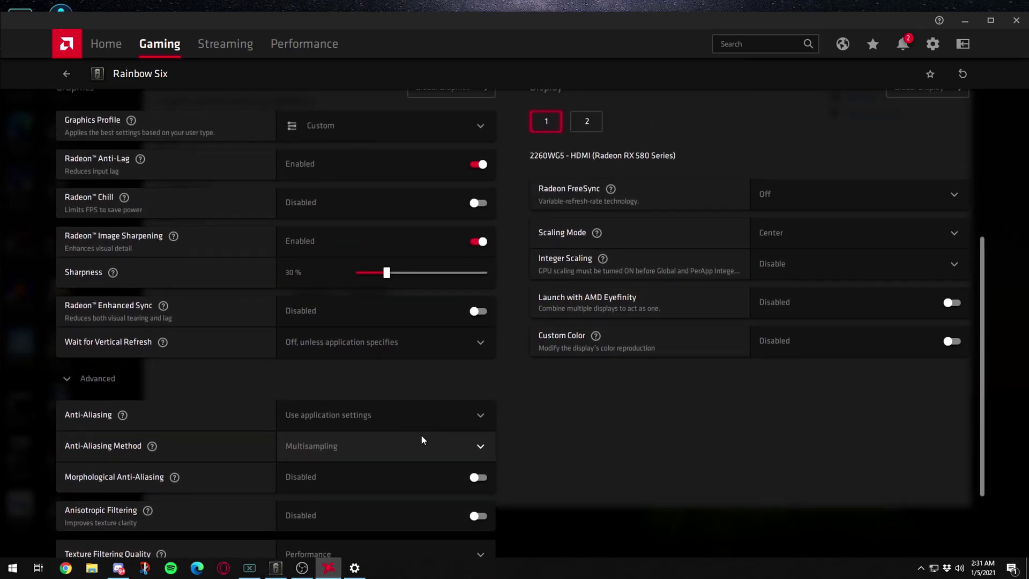
click(593, 126)
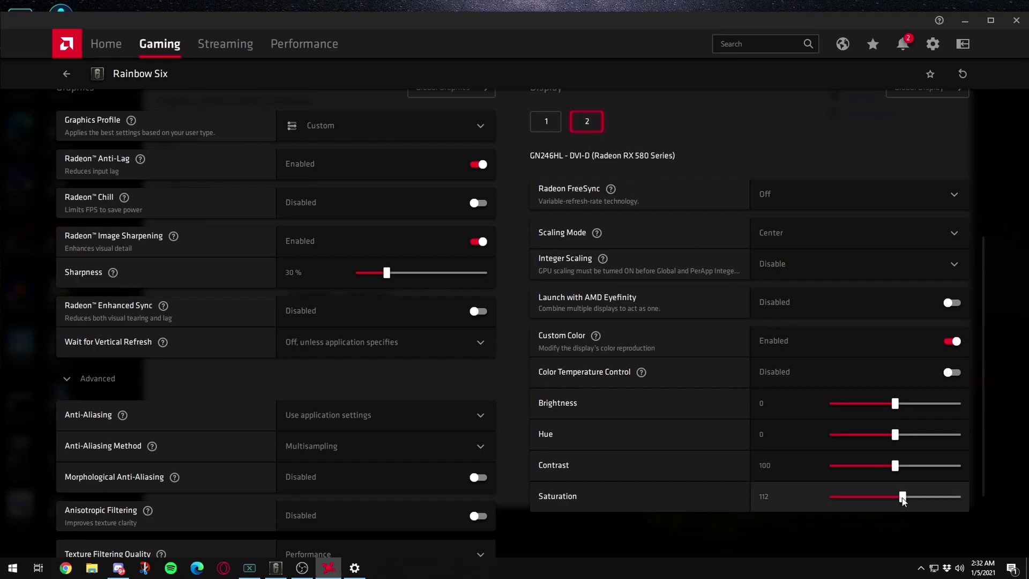
click(550, 123)
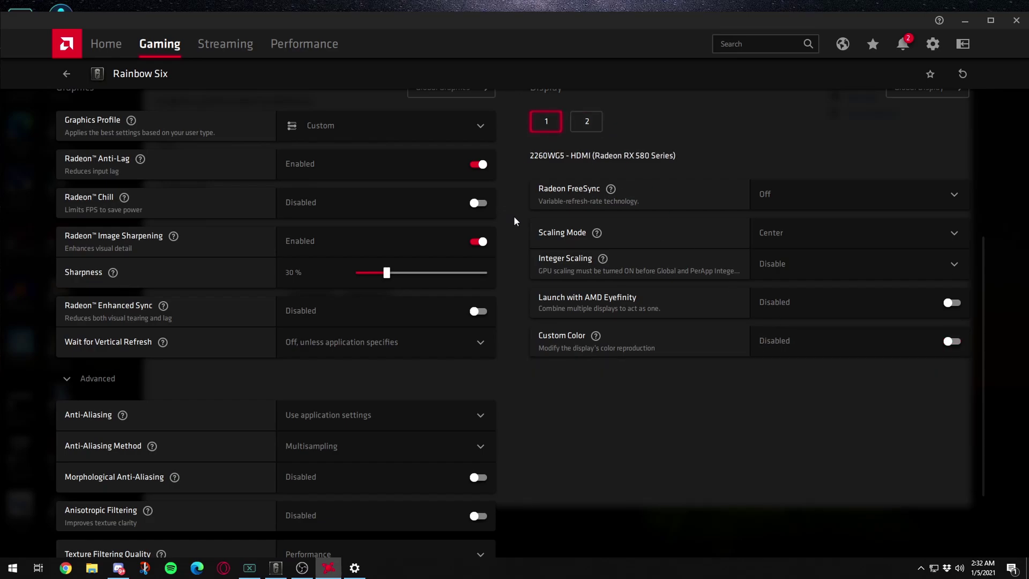